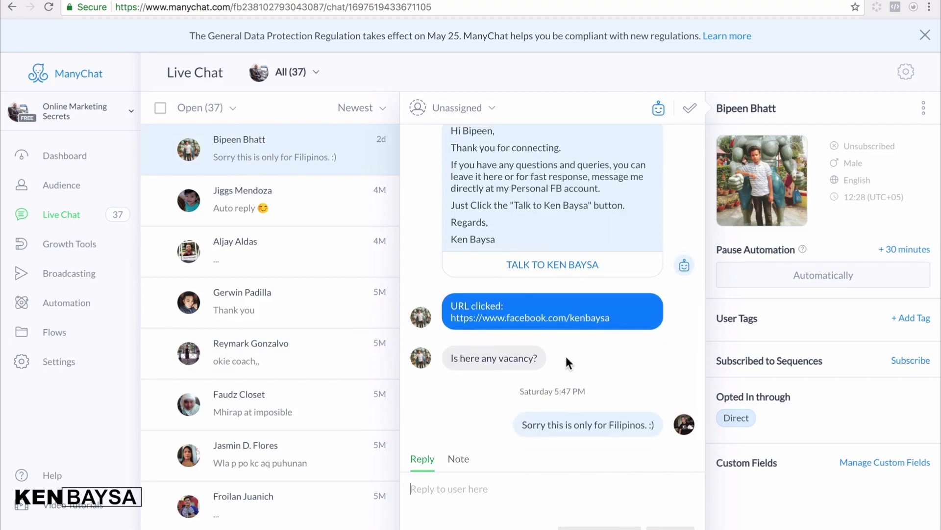
- Open another subscriber's conversation and scroll through its messages
click(251, 221)
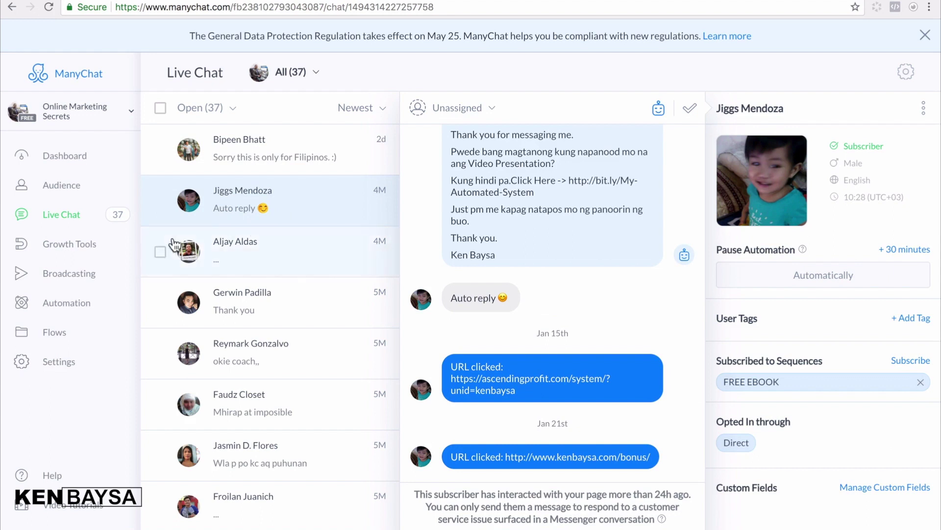
scroll(271, 292, down, 5)
scroll(275, 297, down, 2)
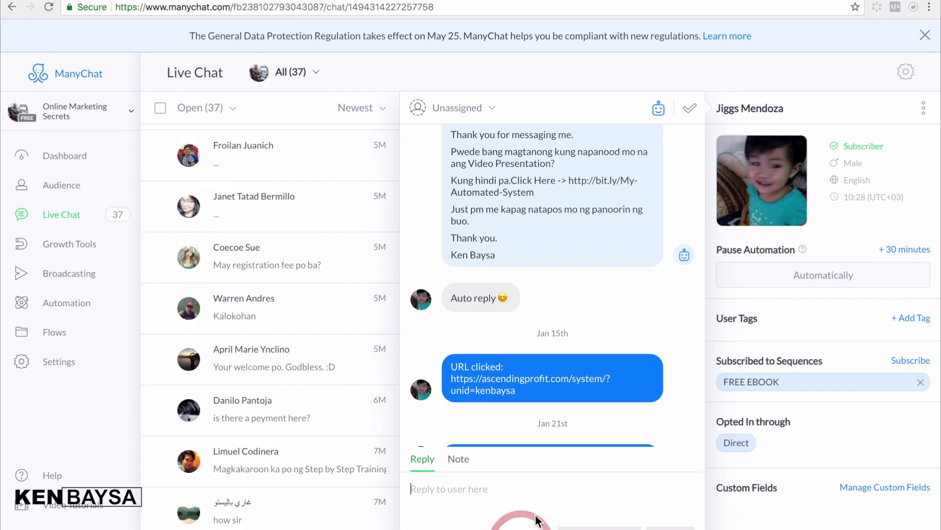
- Put the cursor in the empty reply box, then go to the Growth Tools page
click(439, 484)
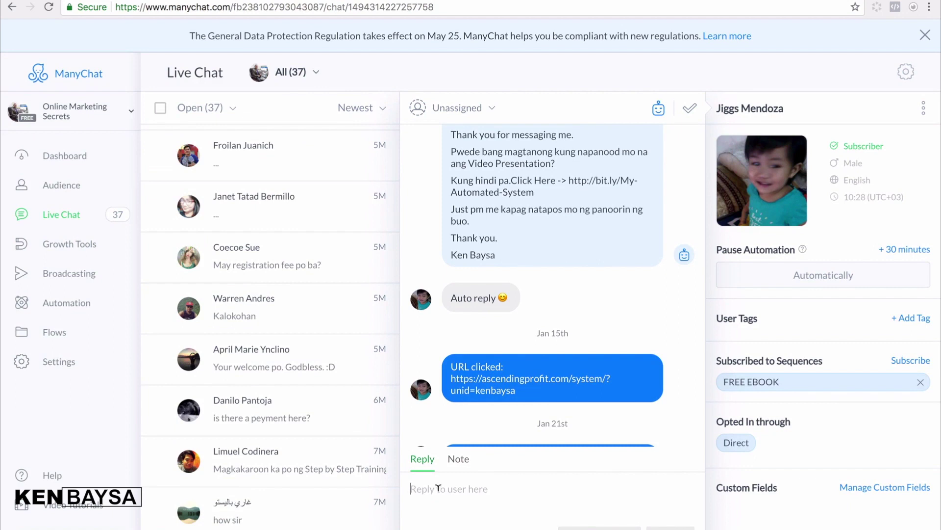
scroll(228, 364, down, 6)
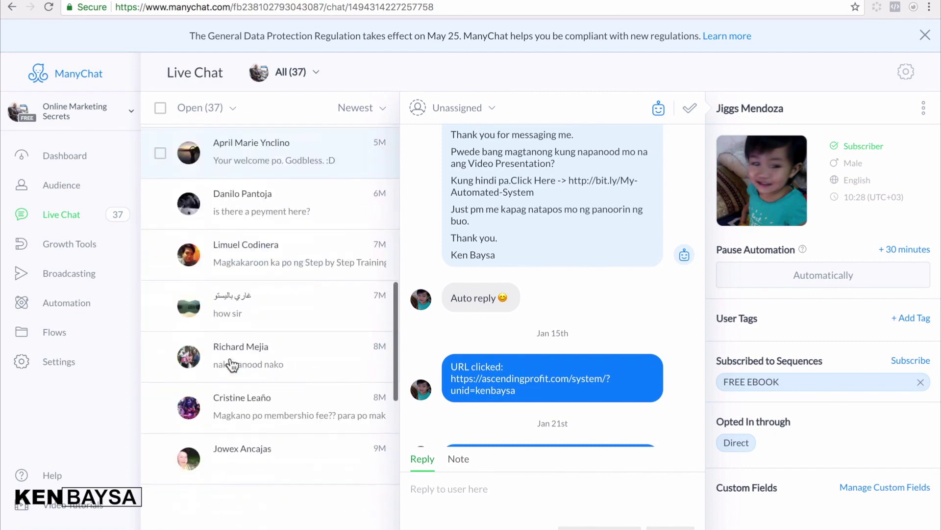
scroll(232, 365, up, 2)
scroll(233, 366, up, 12)
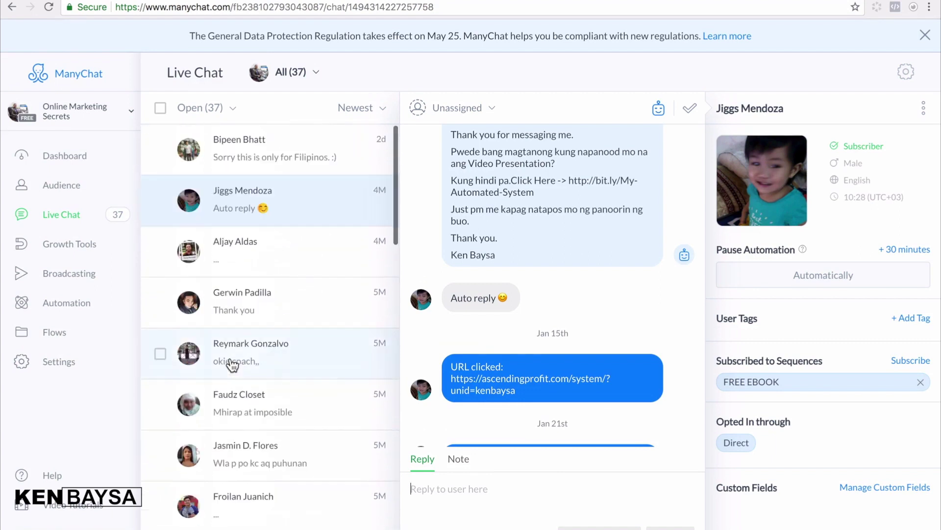
scroll(233, 365, down, 4)
scroll(232, 365, down, 2)
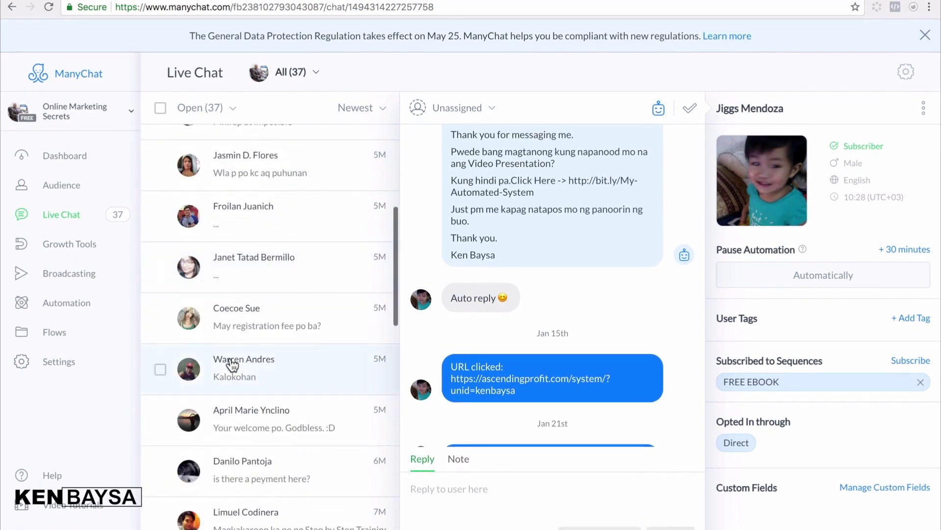
click(61, 245)
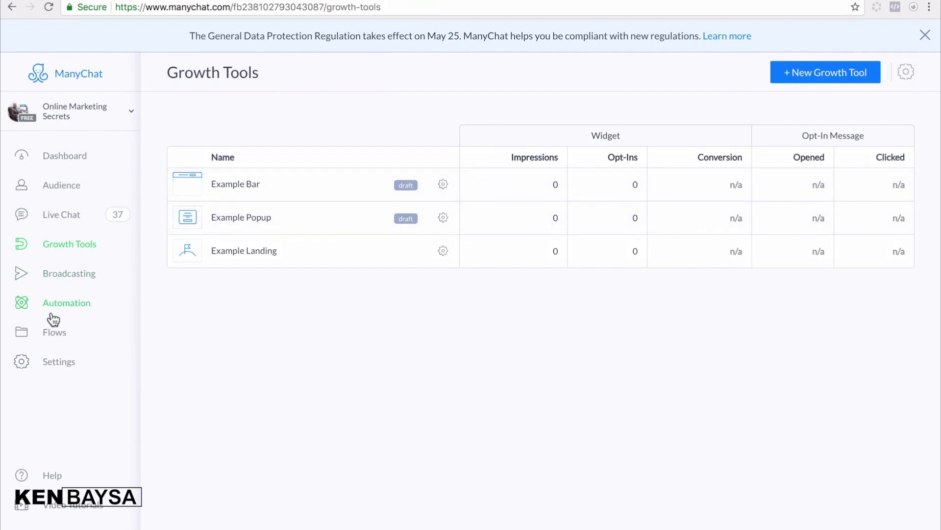
- Review the broadcasts list and the Automation Main Menu, then switch to the coach's other page
click(43, 269)
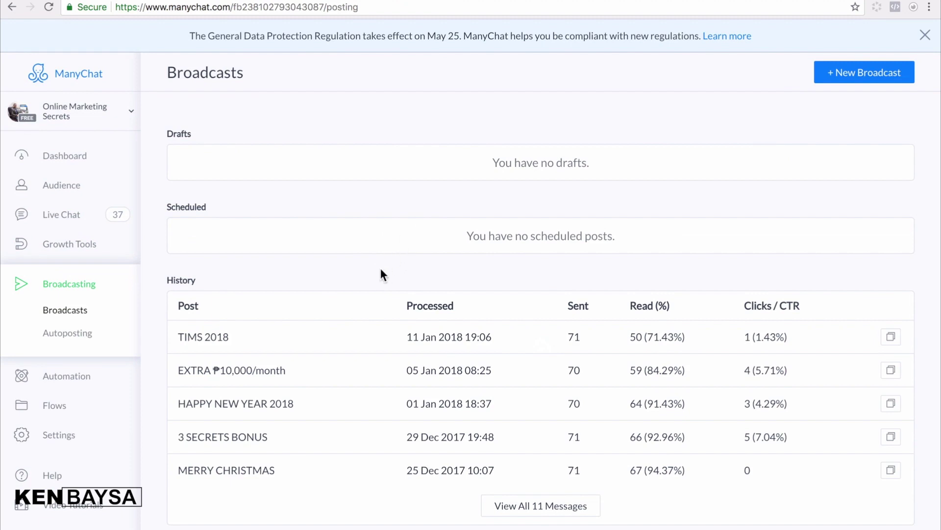
click(62, 379)
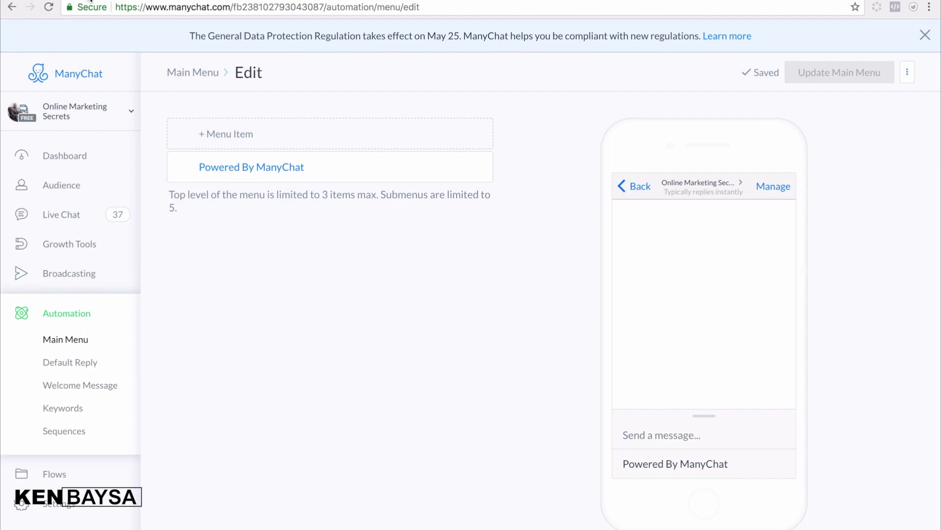
click(90, 1)
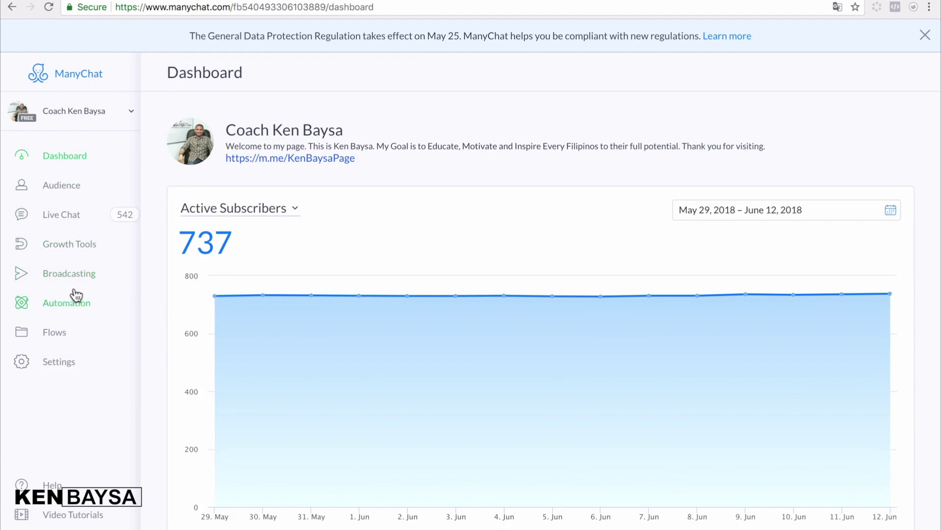
click(76, 113)
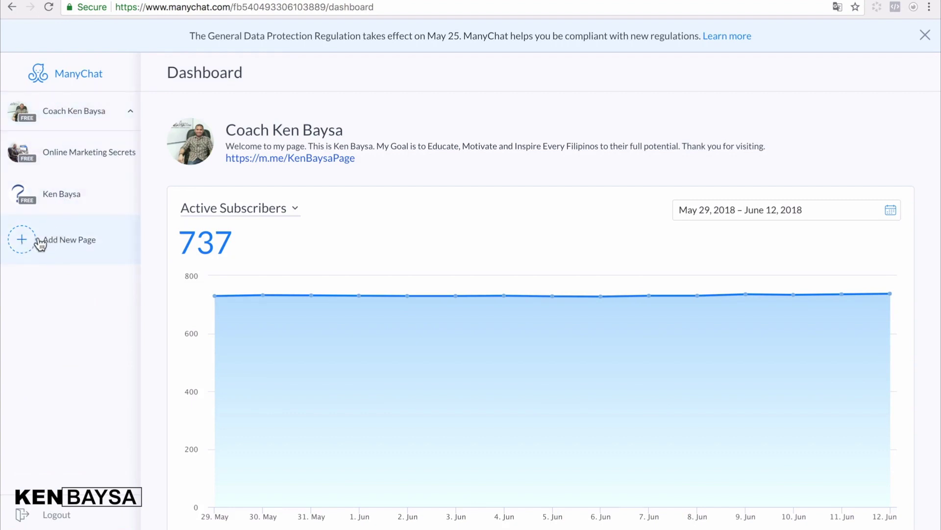
click(51, 251)
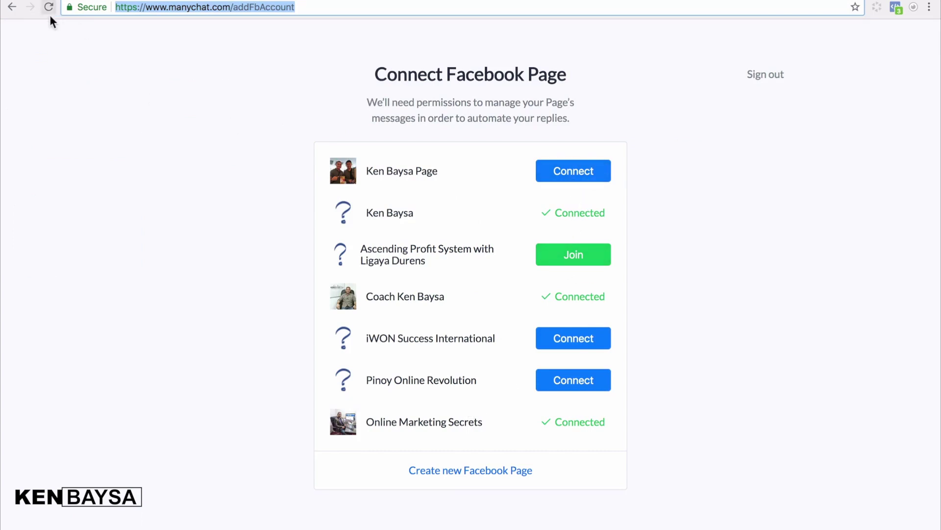
click(12, 8)
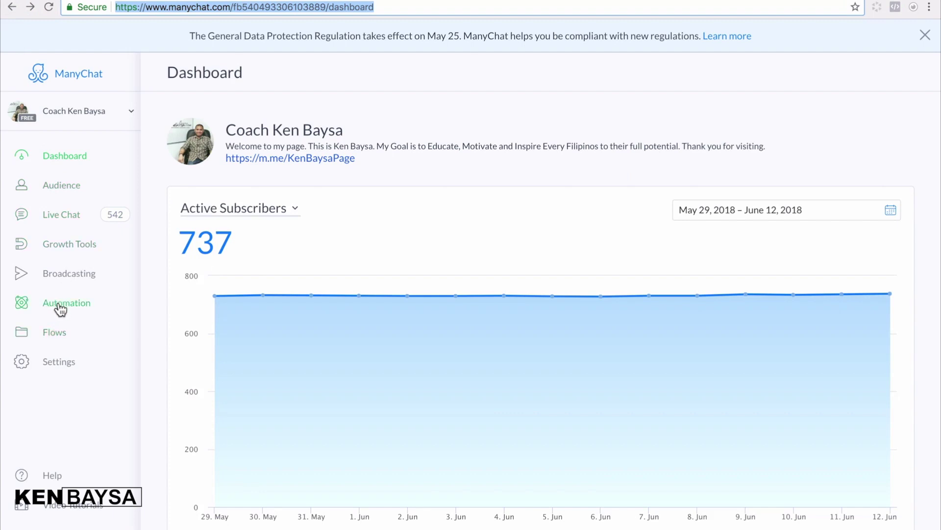
- Copy the 'START HERE >> FREE TRAINING' label from the Coach page's Main Menu, then add a new menu item
click(61, 307)
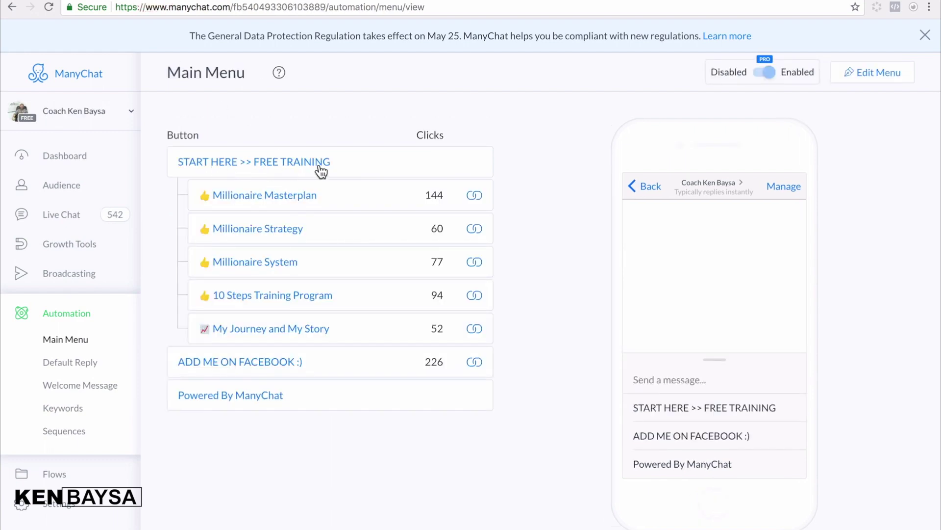
drag(346, 166, 181, 165)
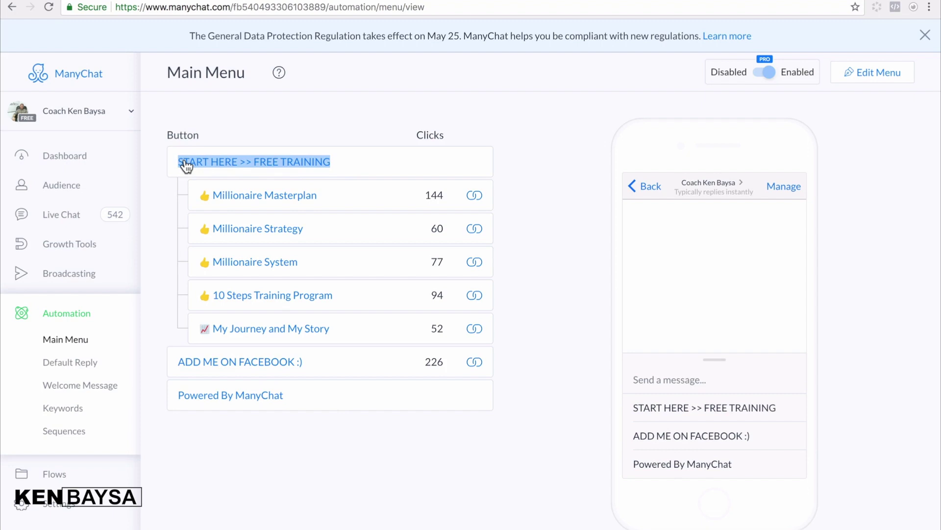
right_click(186, 166)
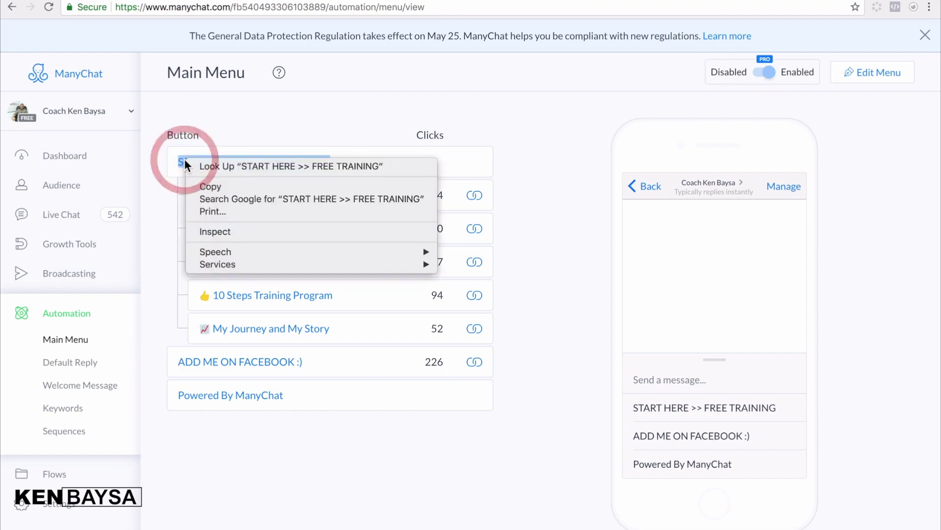
click(210, 183)
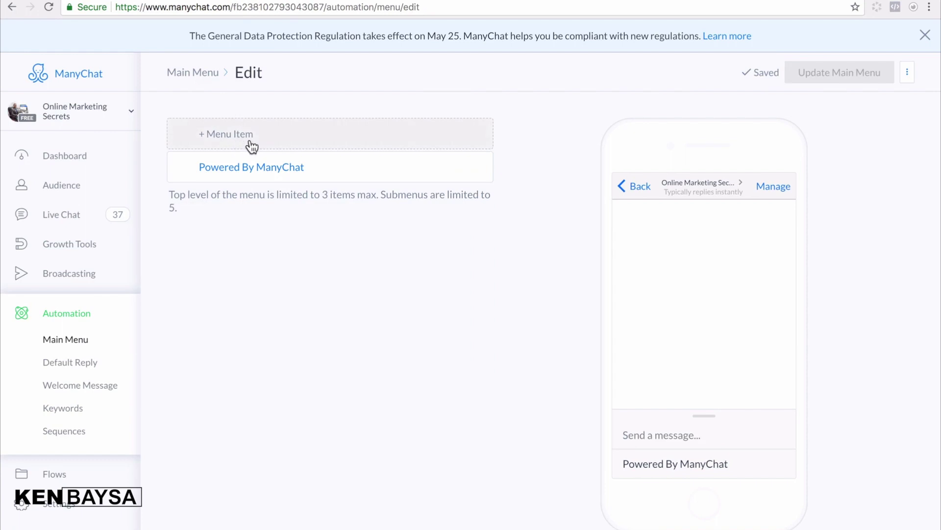
click(246, 138)
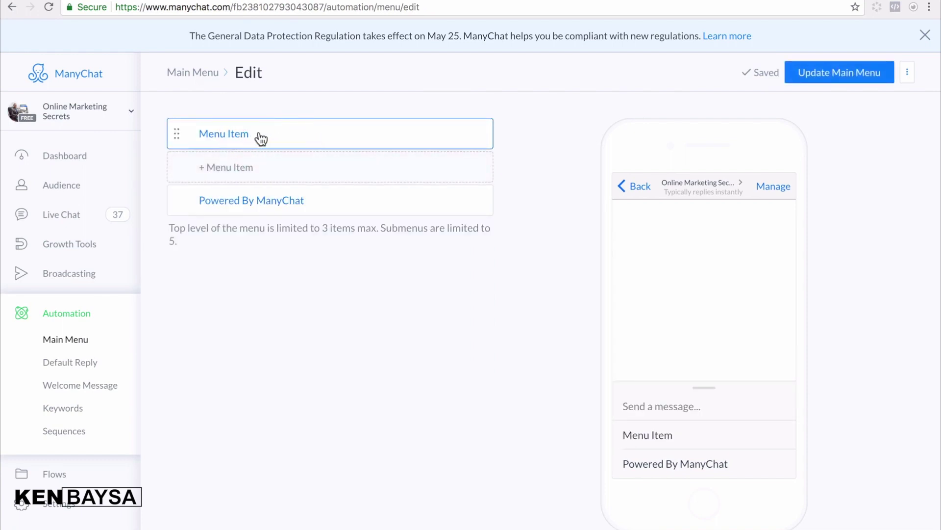
- Replace the new item's placeholder caption with the pasted 'START HERE >> FREE TRAINING'
click(257, 131)
drag(253, 131, 197, 134)
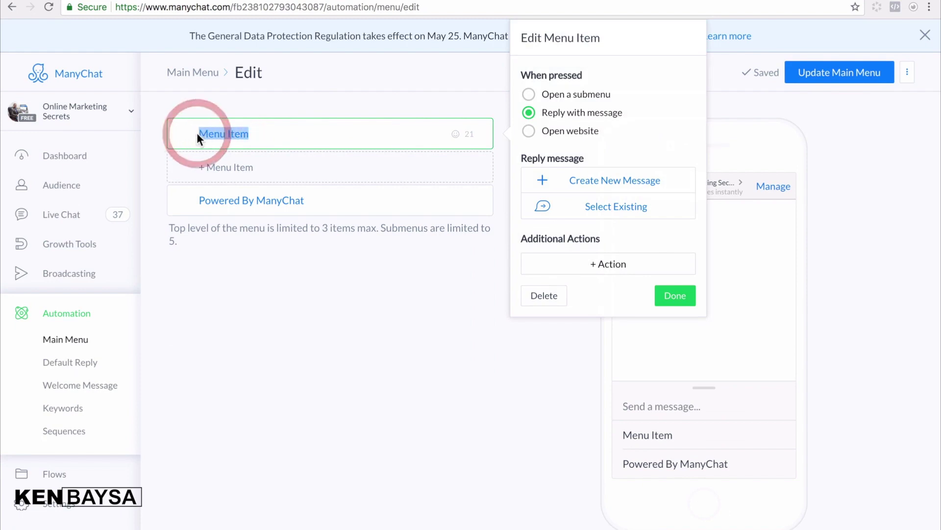
key(BackSpace)
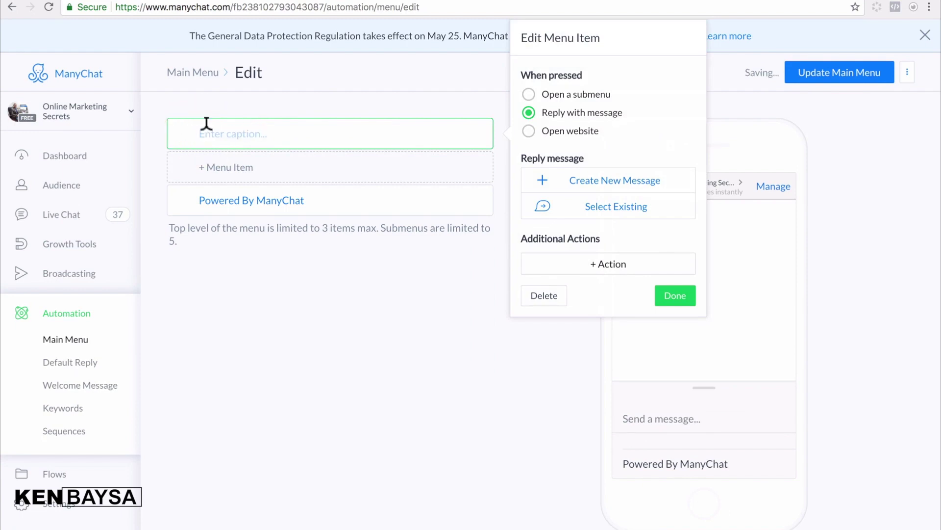
right_click(210, 127)
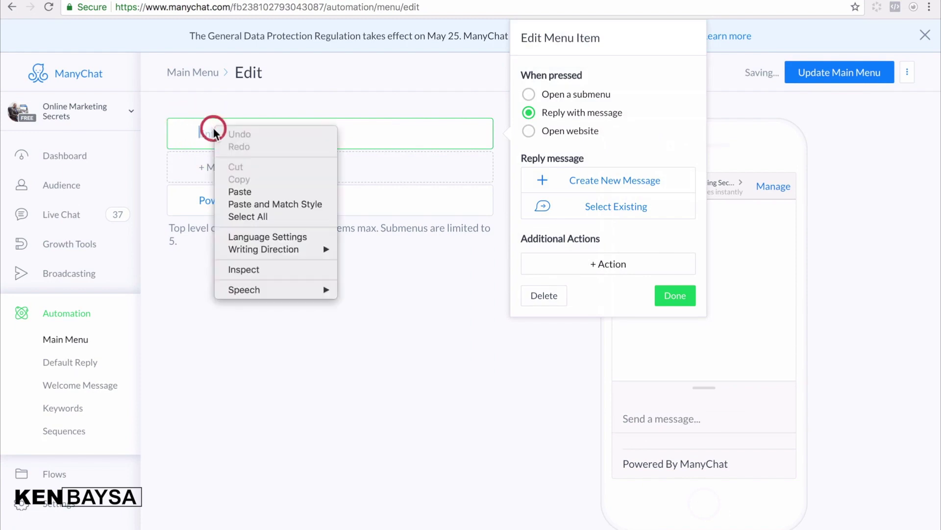
click(241, 191)
- Return to the Main Menu and open the START HERE >> FREE TRAINING item's settings
click(139, 152)
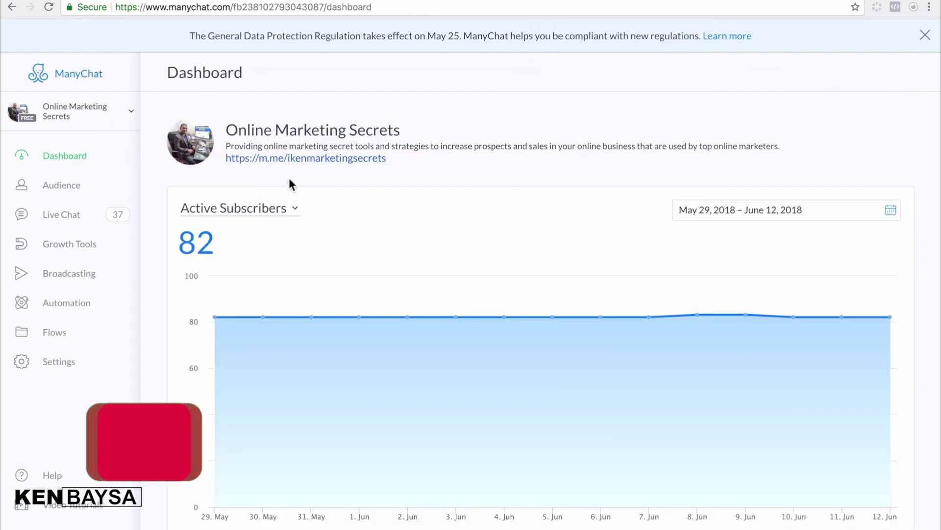
click(65, 308)
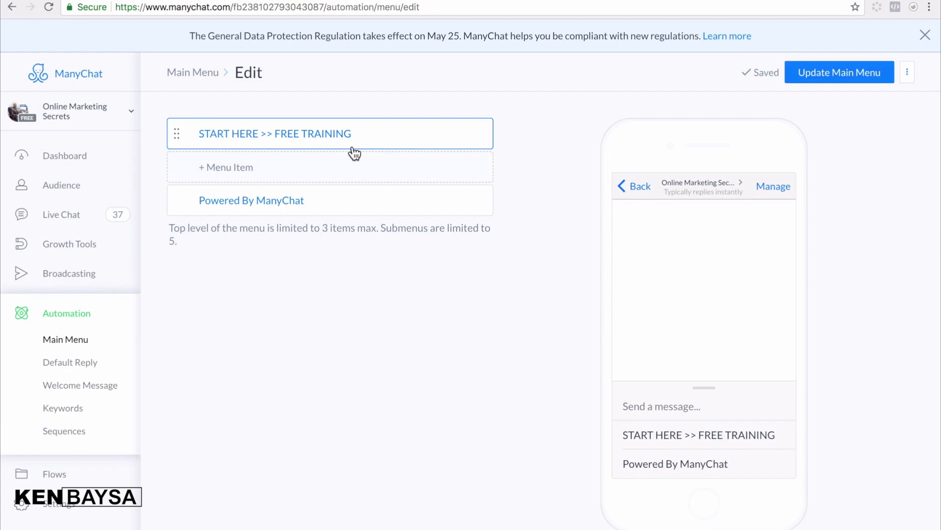
click(369, 140)
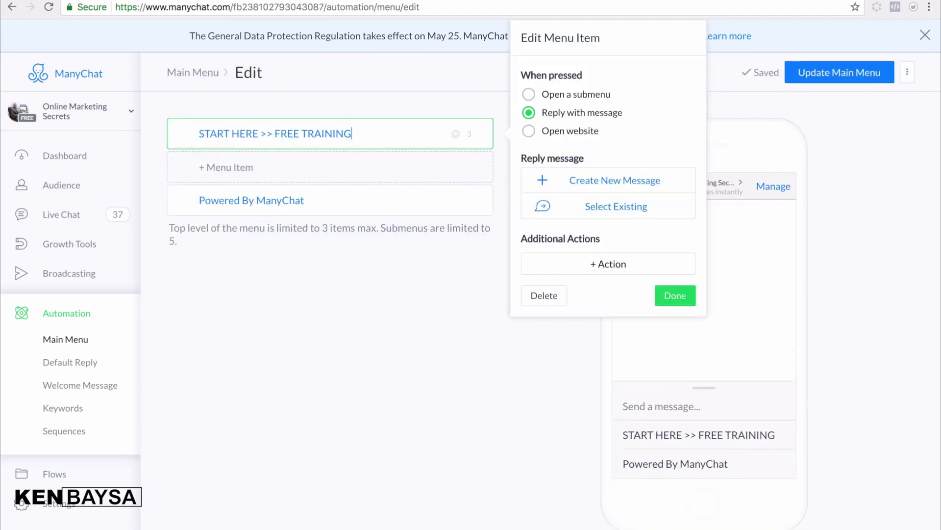
- Set START HERE >> FREE TRAINING to open a submenu and add a first submenu entry
click(528, 95)
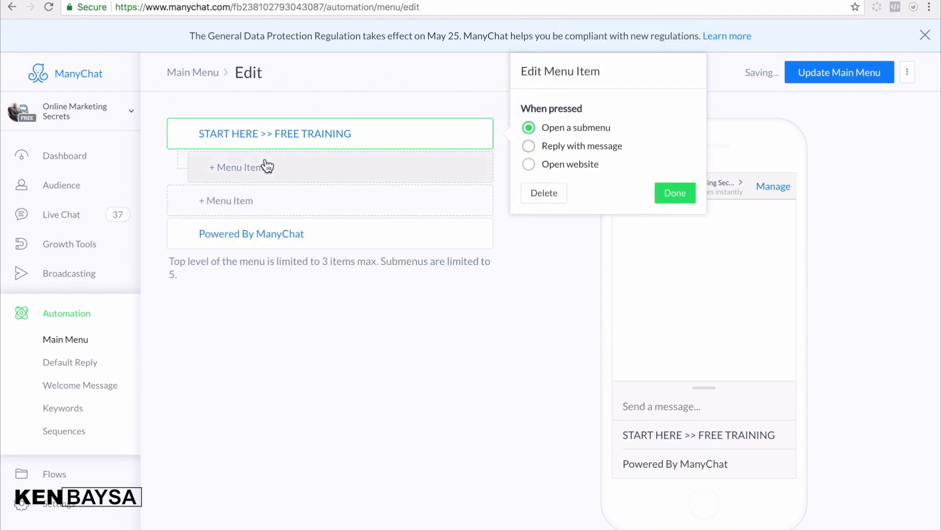
click(669, 195)
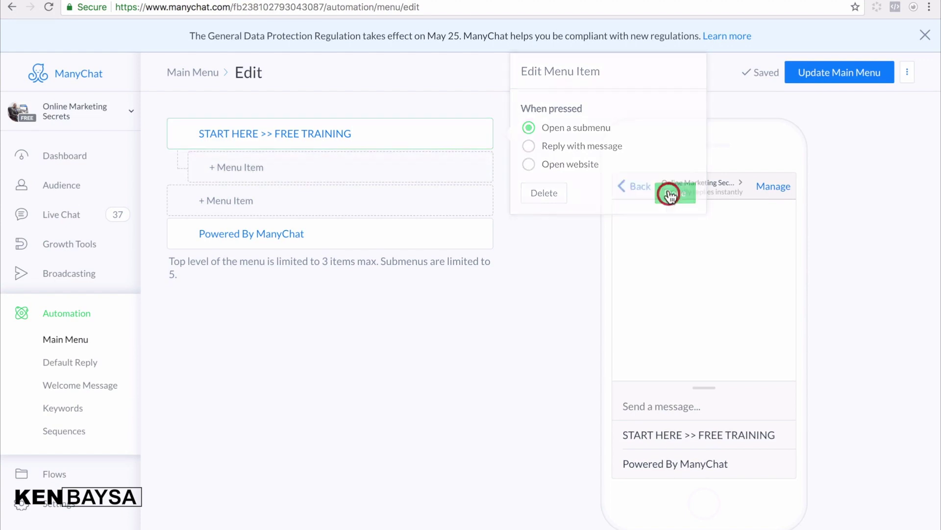
click(277, 174)
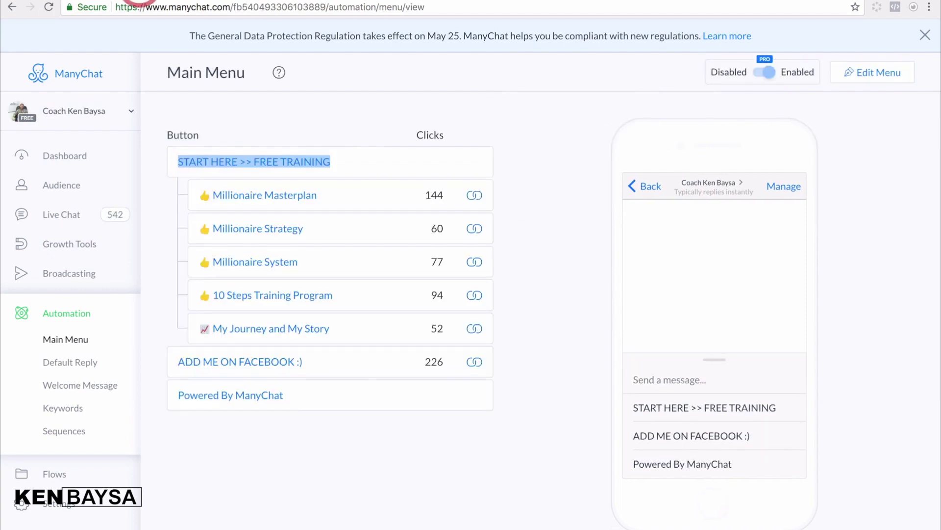
- Caption the submenu entry 'Millionaire Masterplan' using the copied label, and set it to Open website
drag(326, 196, 196, 193)
right_click(228, 195)
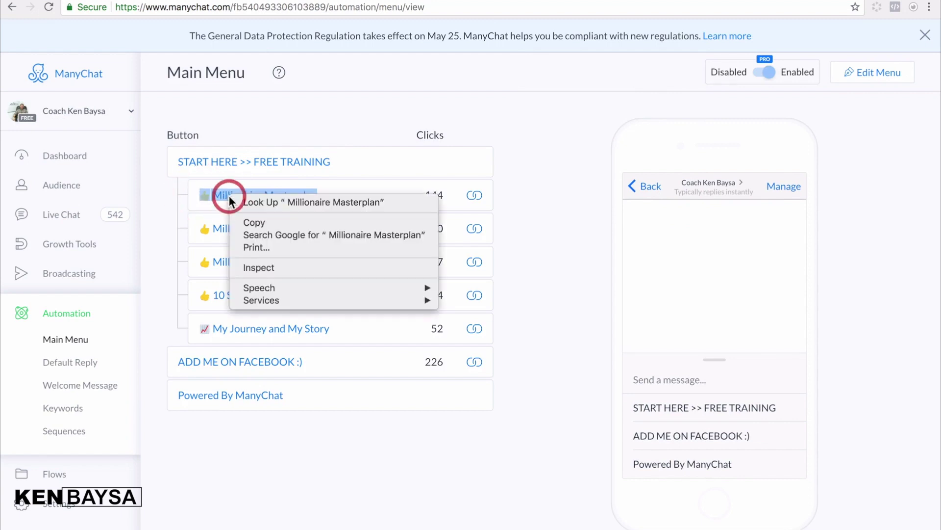
click(257, 221)
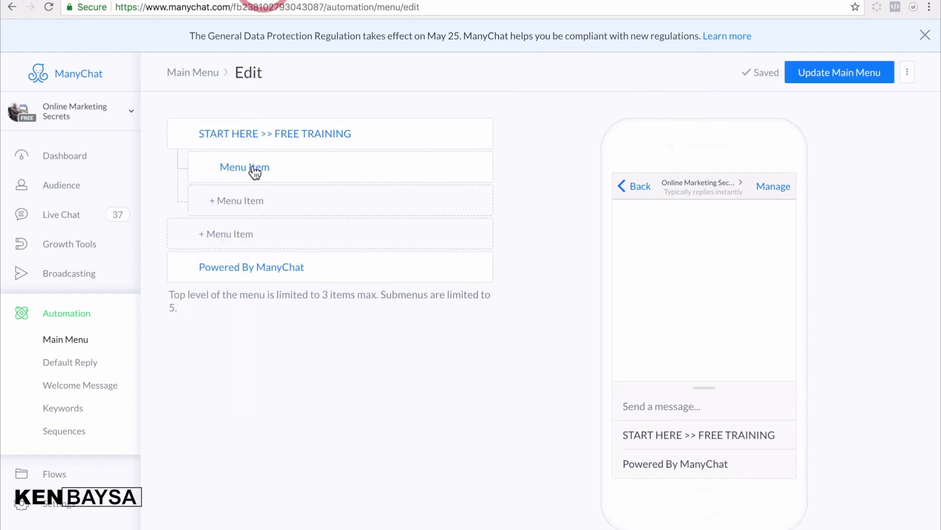
click(258, 168)
drag(284, 173, 219, 174)
key(BackSpace)
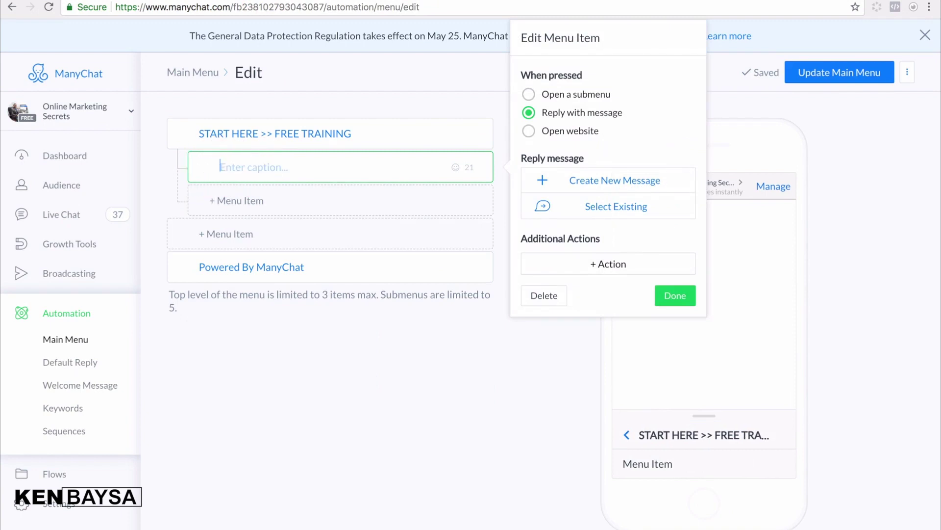
right_click(242, 165)
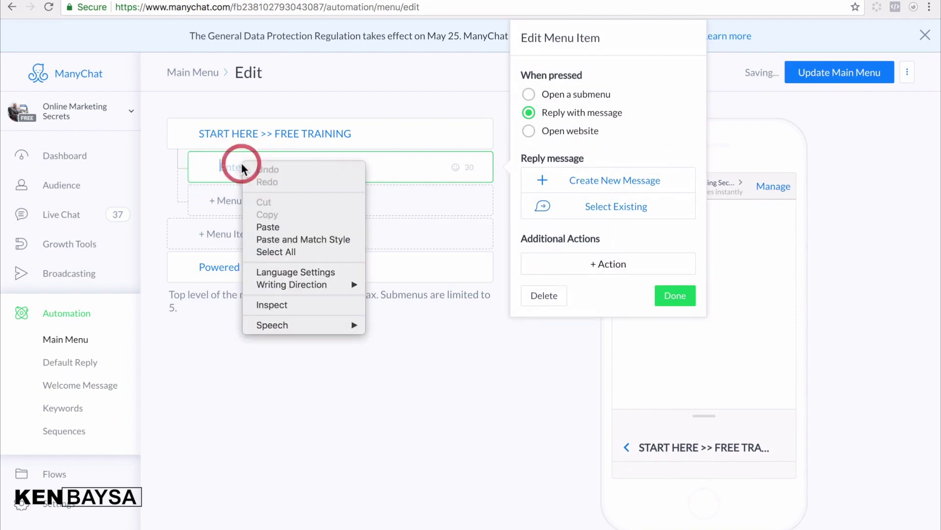
click(260, 225)
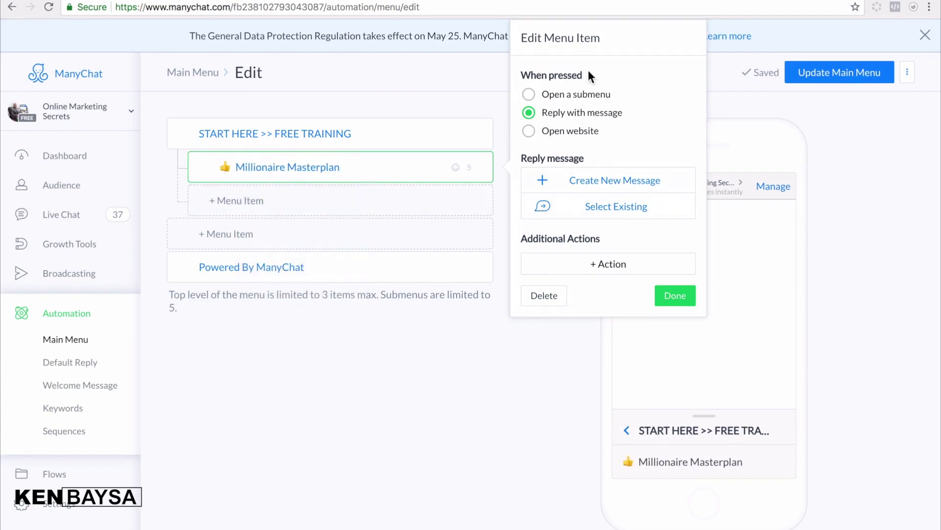
click(530, 131)
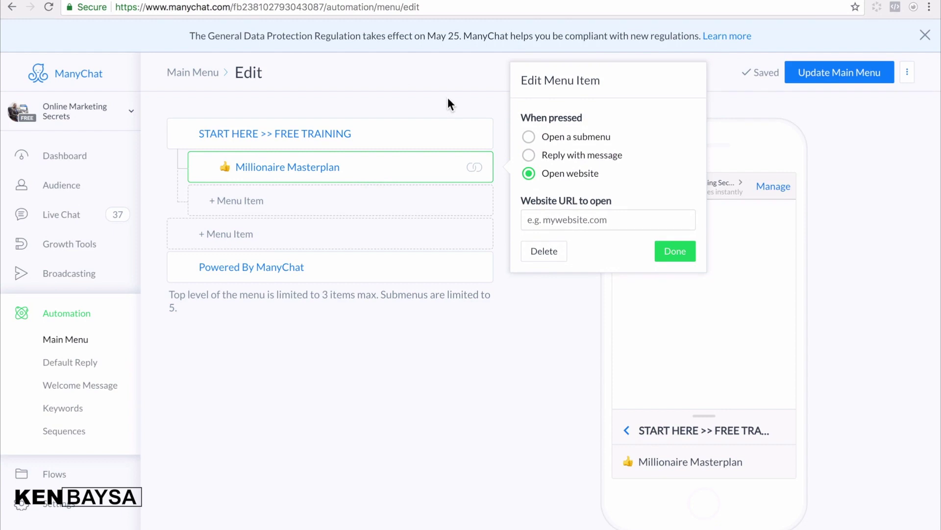
- In a new Chrome tab, open the Unity Network support site's ATM-system page
key(ctrl+t)
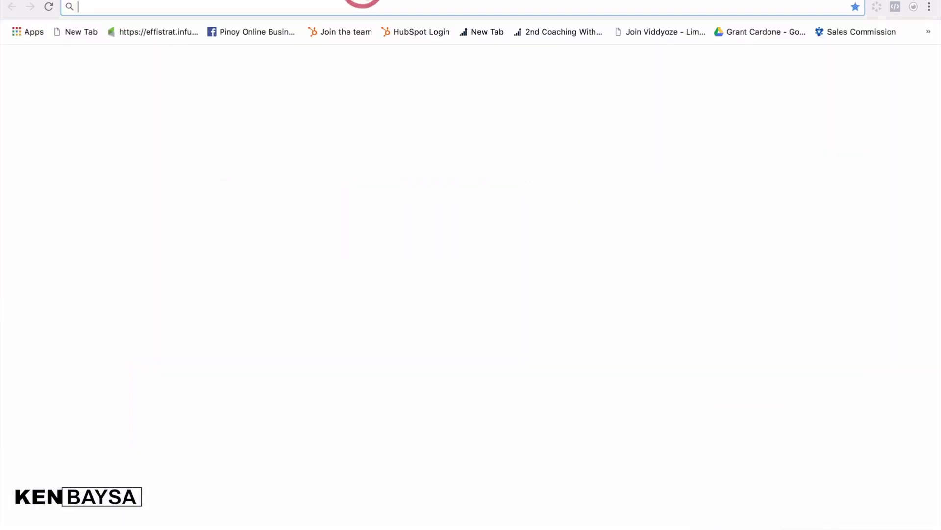
text(su)
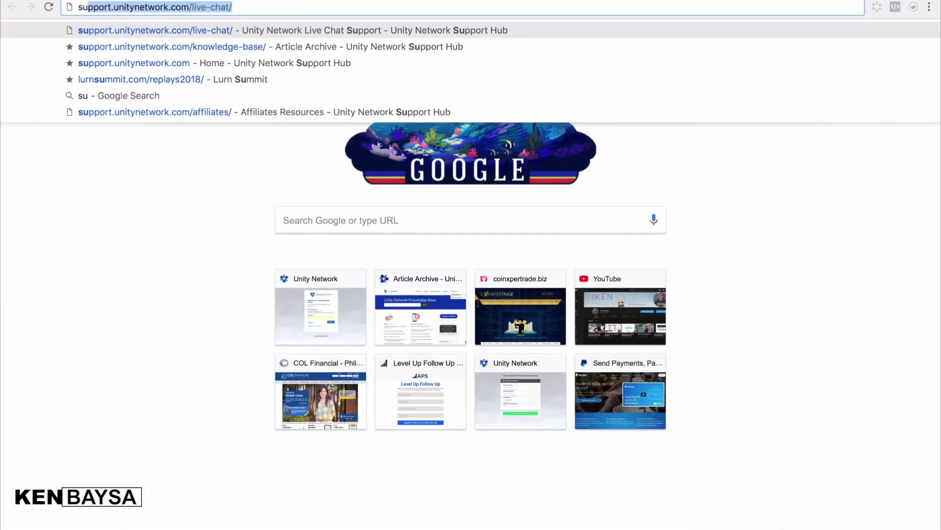
click(270, 46)
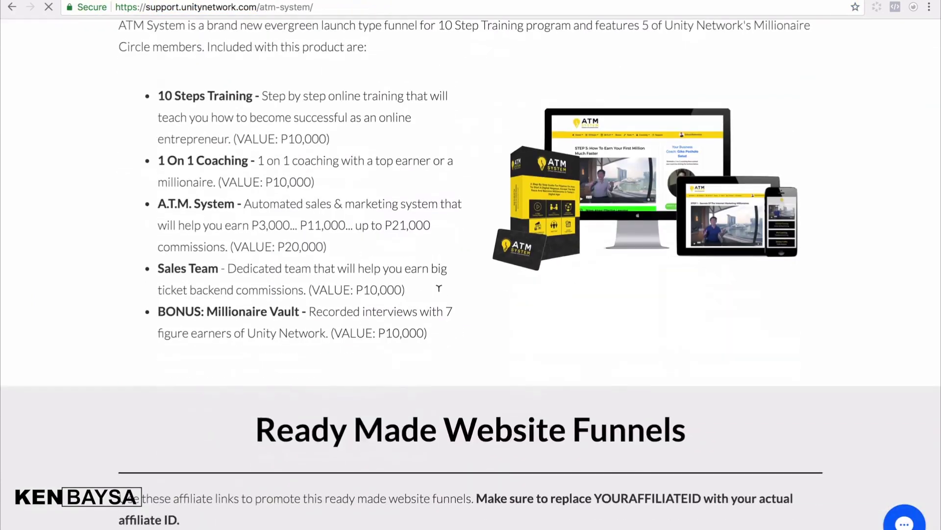
scroll(438, 291, down, 10)
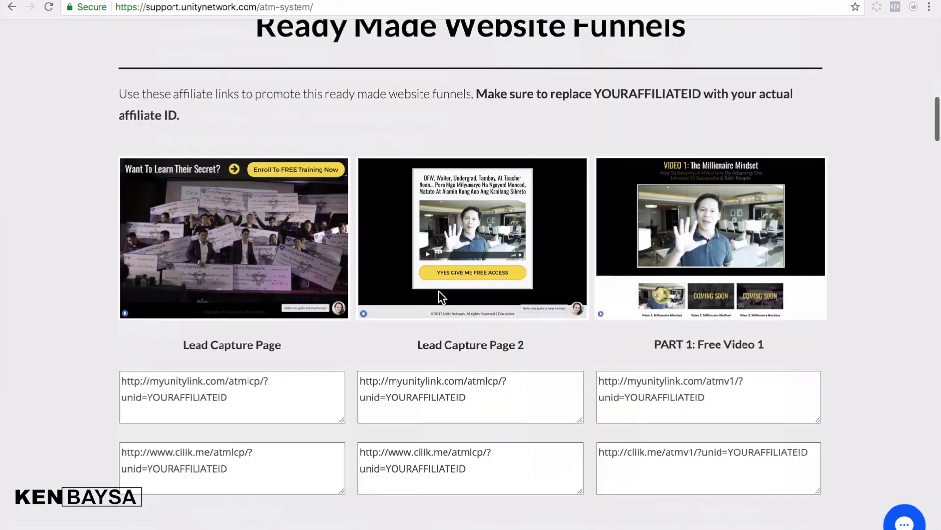
scroll(448, 284, down, 3)
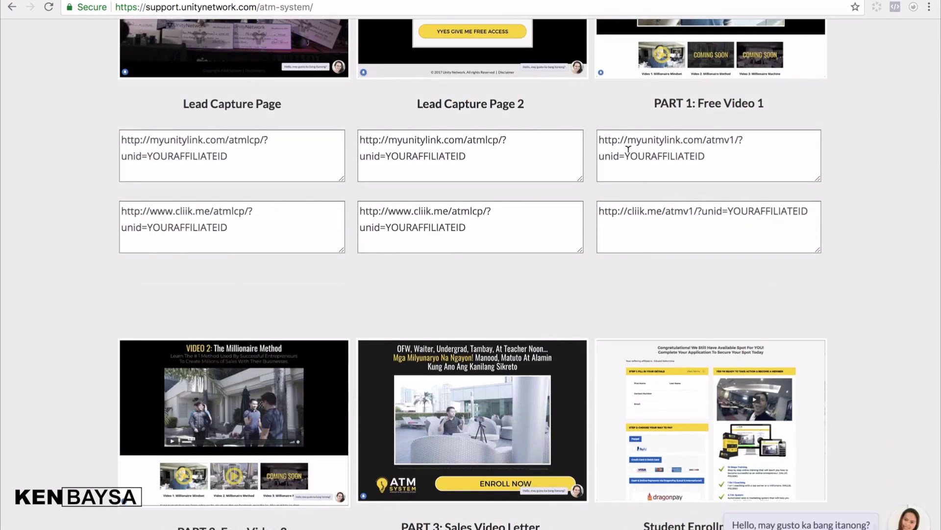
scroll(628, 147, up, 2)
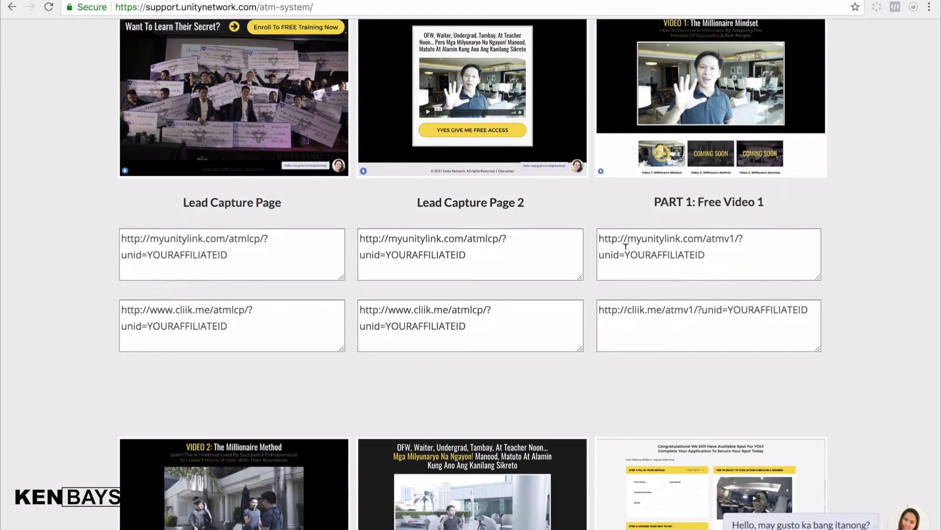
click(715, 249)
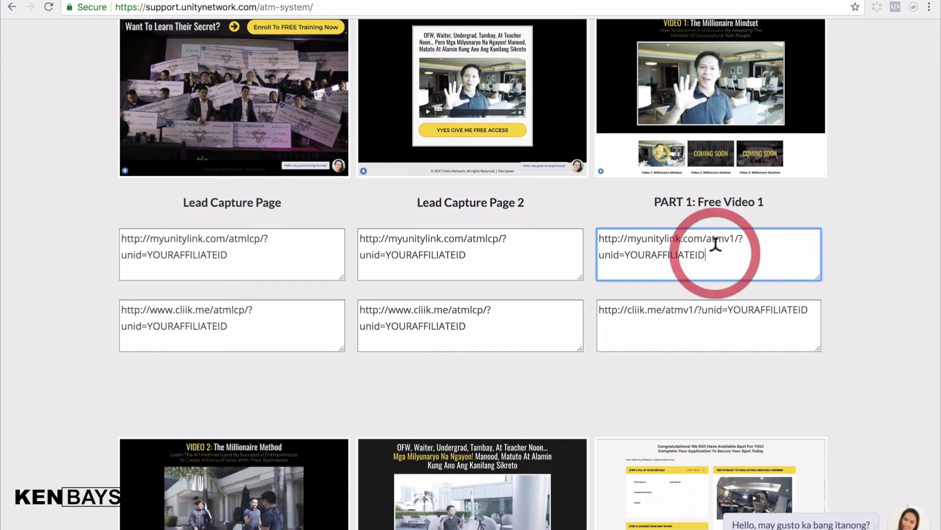
key(BackSpace)
key(BackSpace)
key(BackSpace)
key(BackSpace)
key(BackSpace)
key(BackSpace)
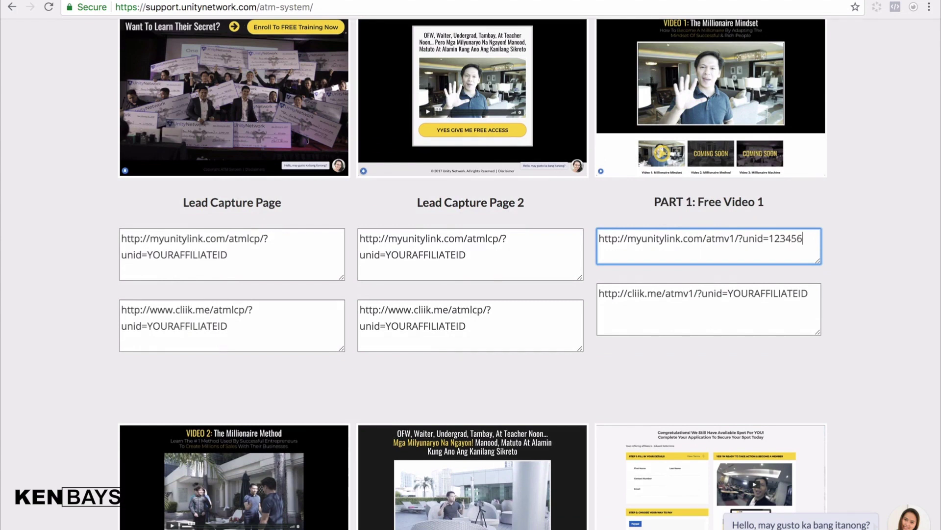
text(1234567890)
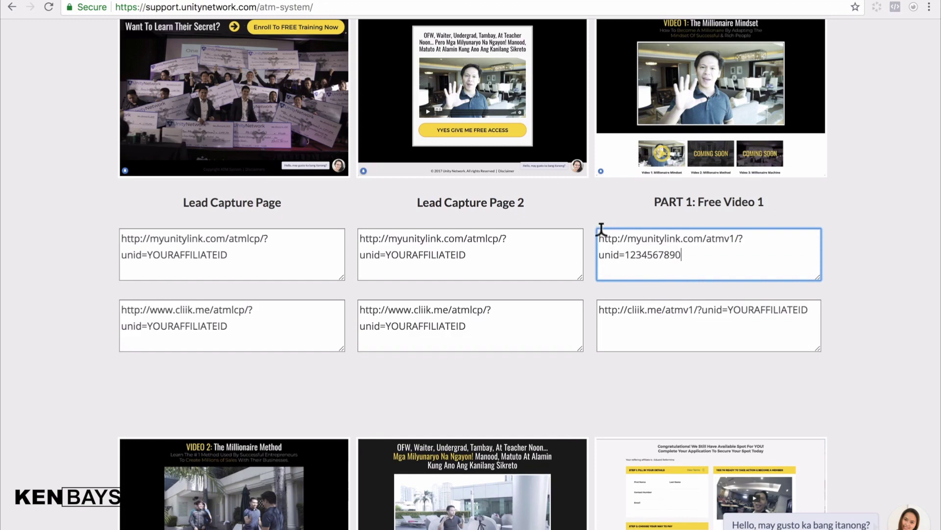
drag(600, 236, 674, 247)
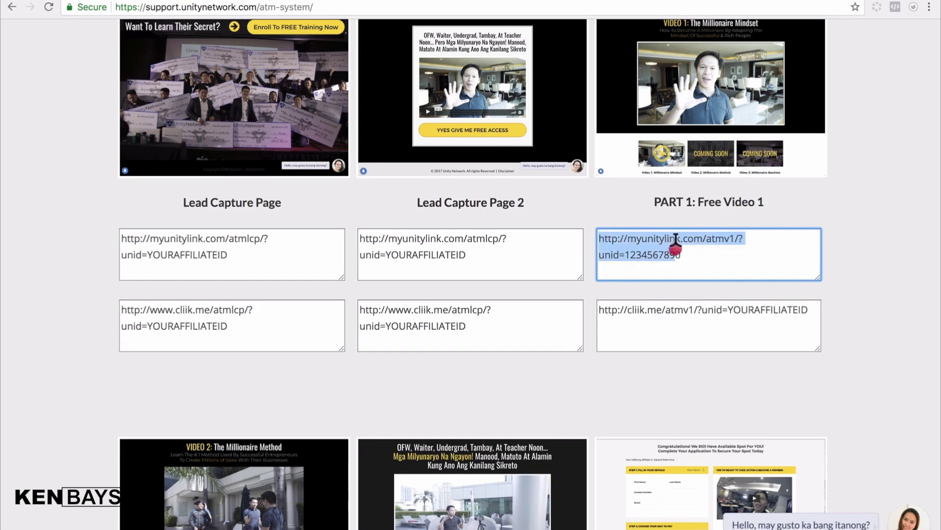
right_click(645, 240)
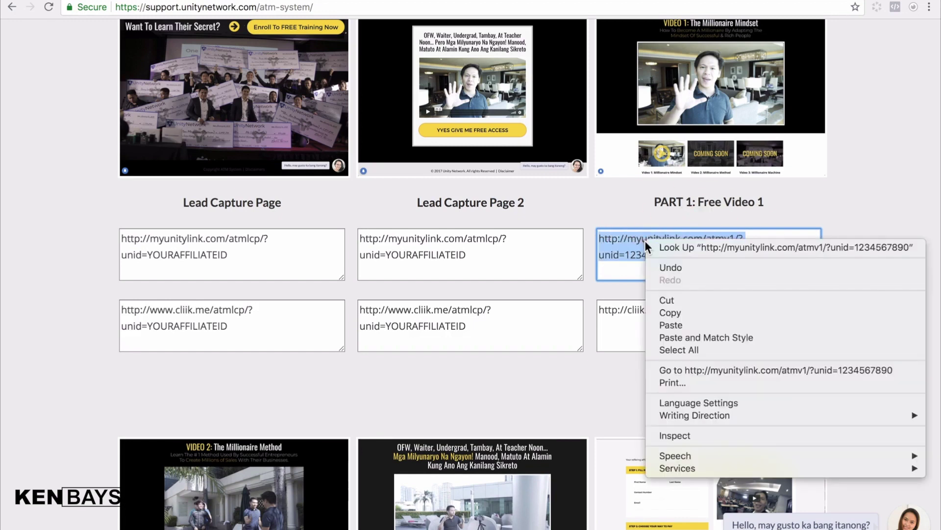
click(672, 313)
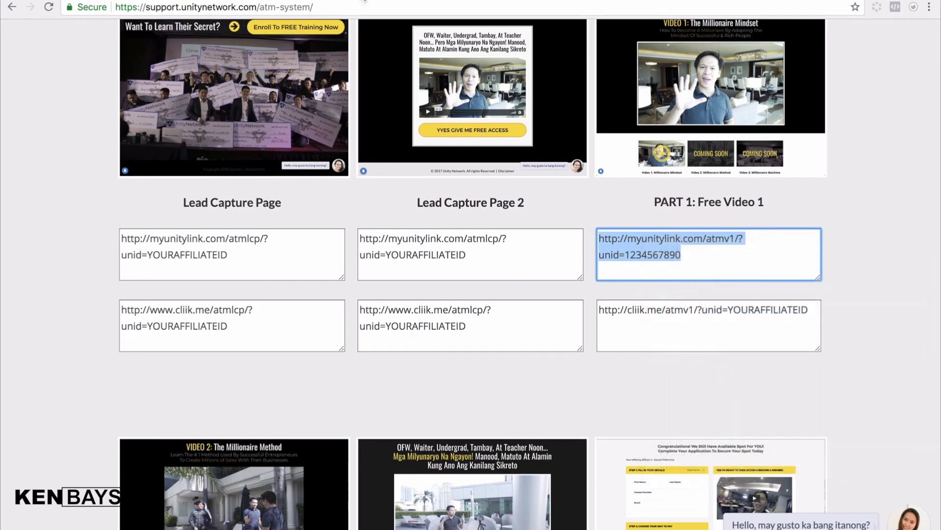
key(ctrl+Tab)
- Paste the copied myunitylink video URL as Millionaire Masterplan's website address and confirm it
click(548, 219)
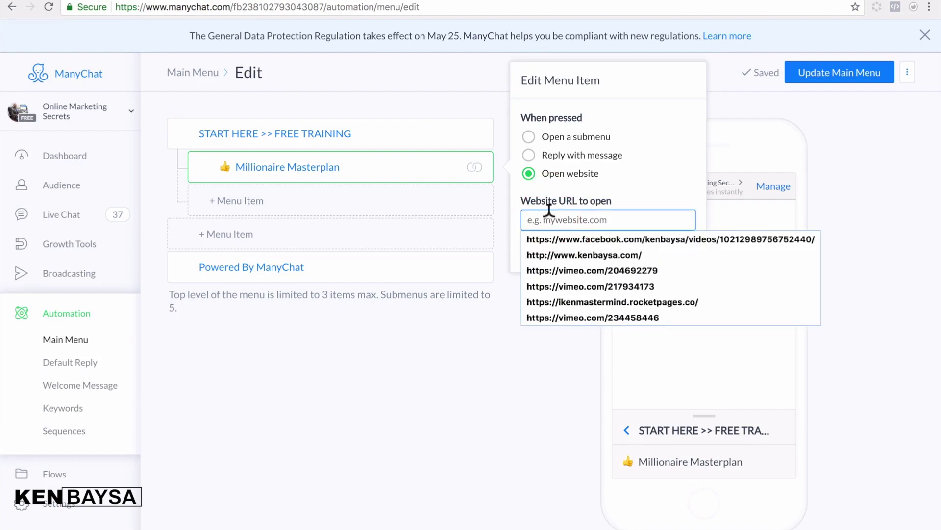
right_click(548, 212)
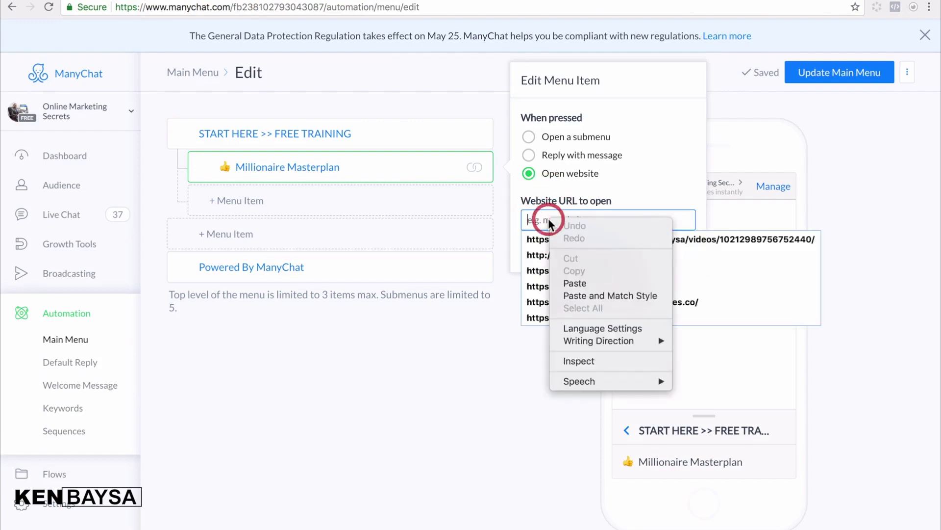
click(576, 280)
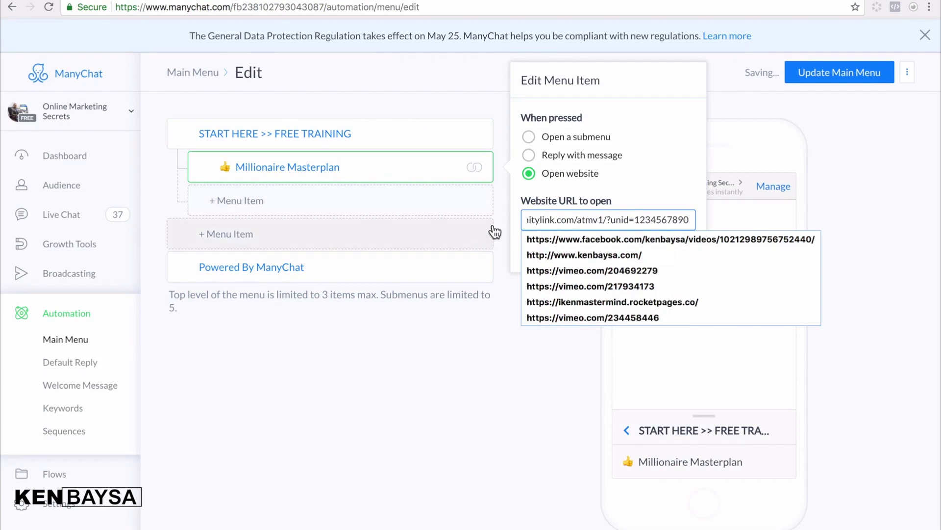
click(663, 180)
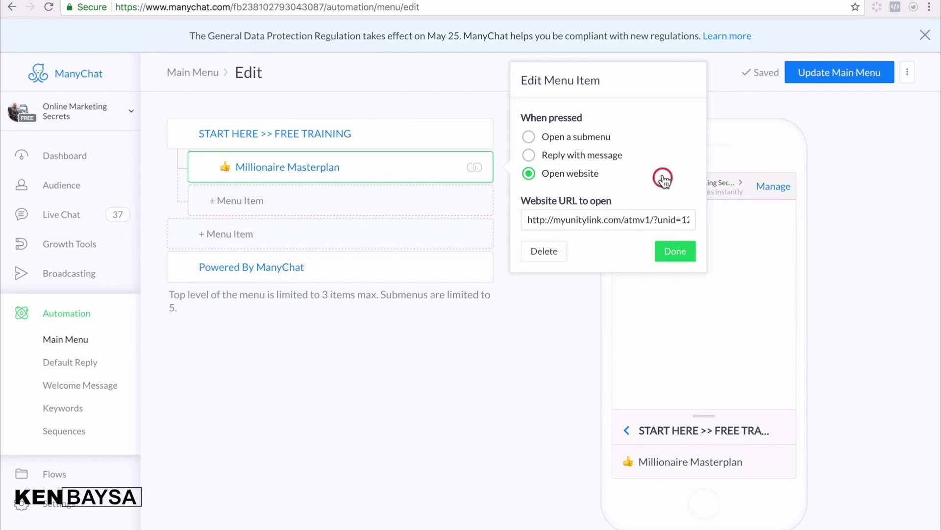
click(671, 255)
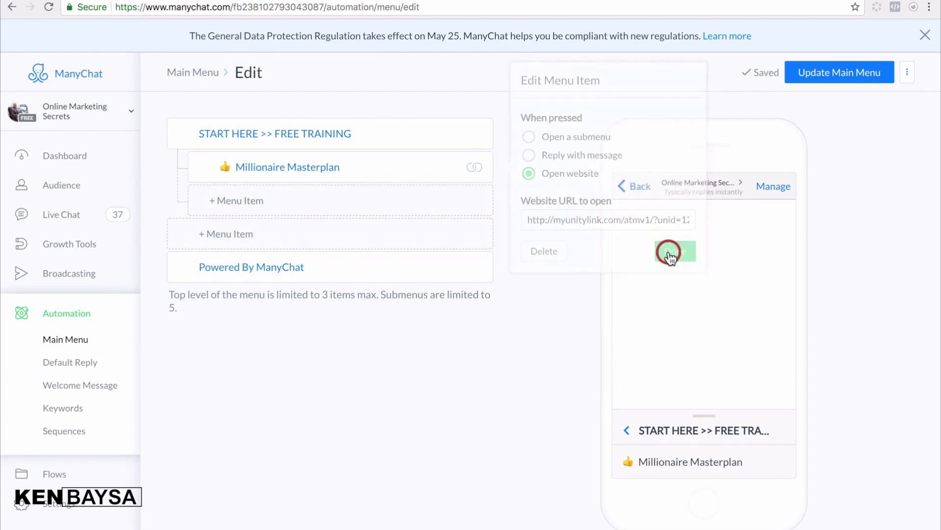
- Rename the submenu item from Millionaire Masterplan to 'Millionaire Mindset' and finish editing
click(345, 169)
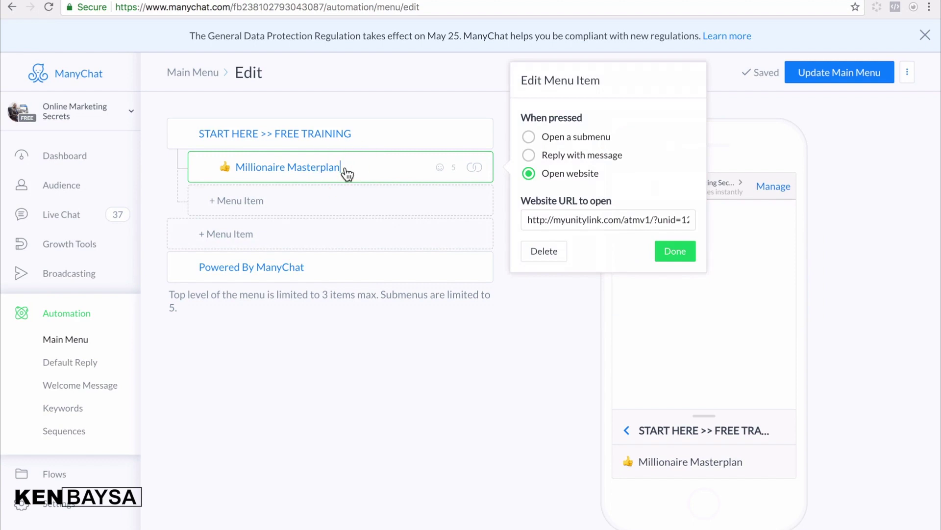
key(BackSpace)
key(BackSpace)
key(BackSpace)
key(BackSpace)
key(BackSpace)
key(BackSpace)
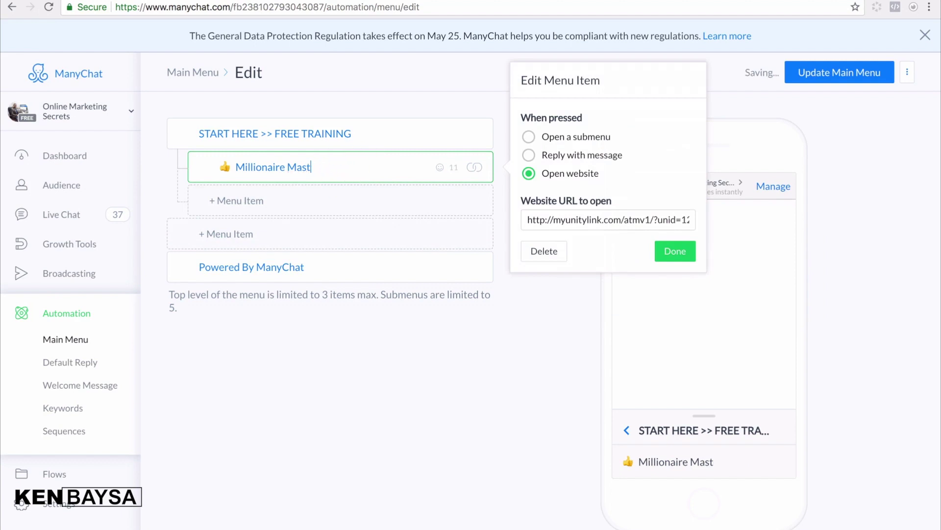
text(indset)
click(674, 250)
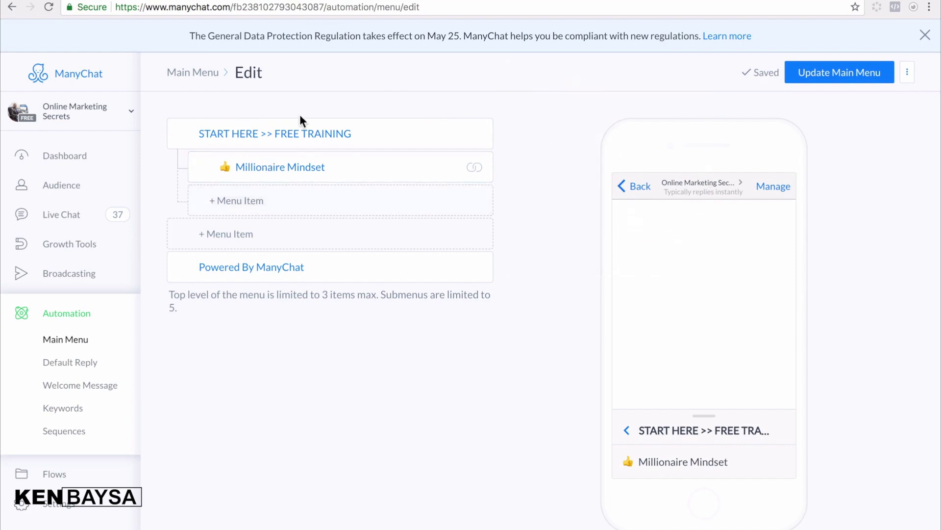
- Add a new item under Millionaire Mindset, then copy the 'Millionaire Strategy' caption from the Coach page's menu
click(299, 208)
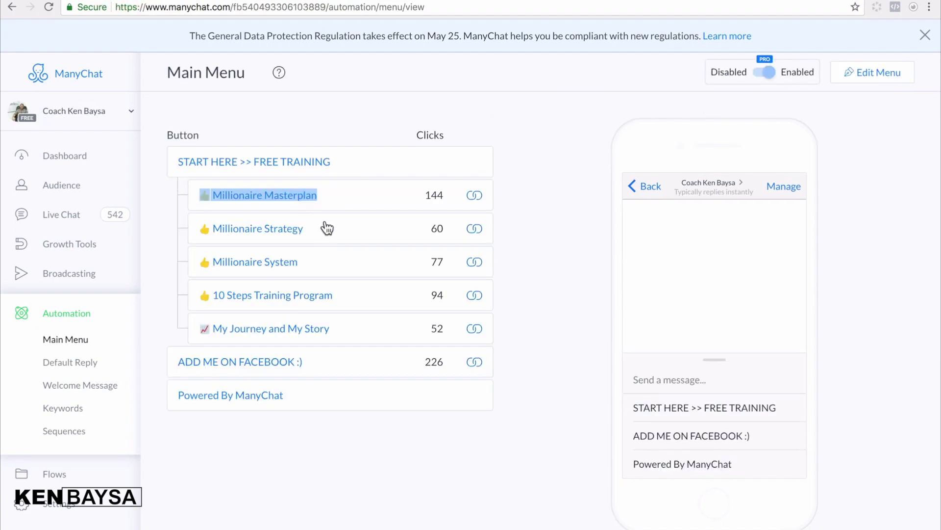
click(322, 235)
triple_click(241, 227)
click(199, 231)
triple_click(204, 228)
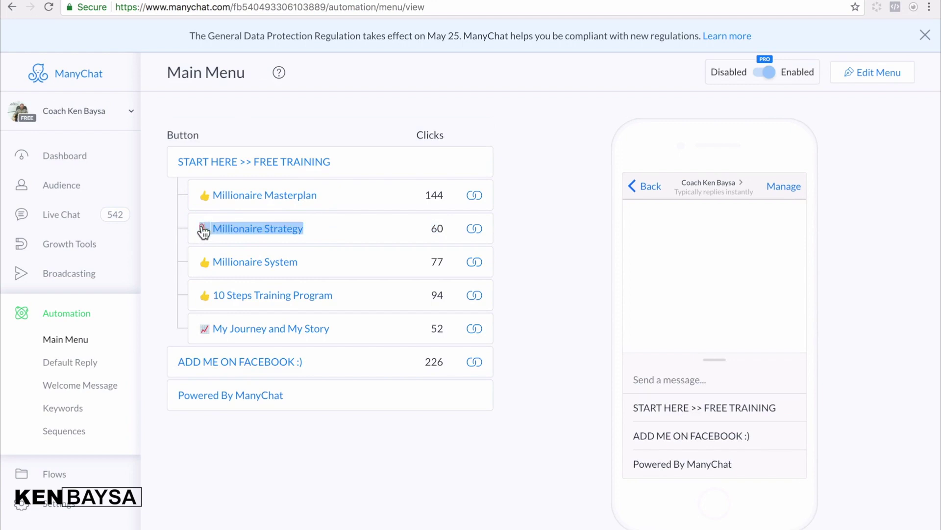
right_click(207, 225)
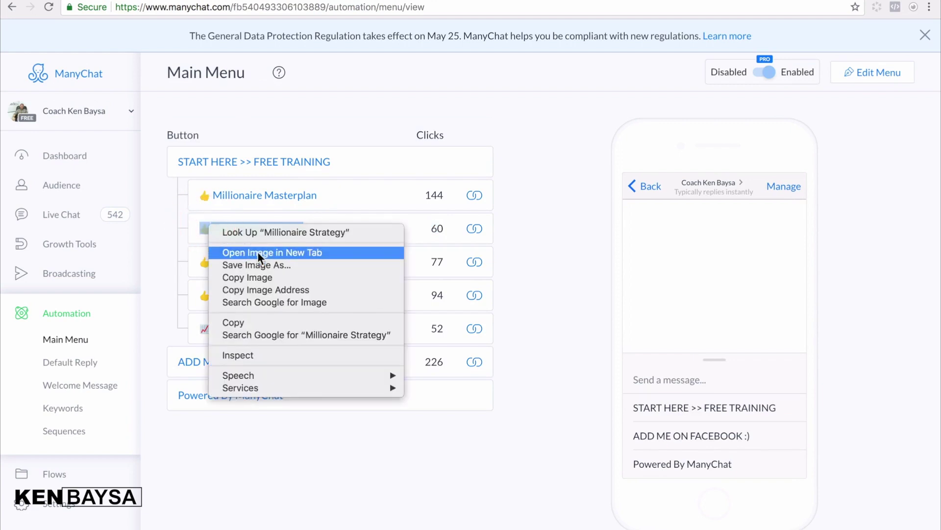
click(172, 270)
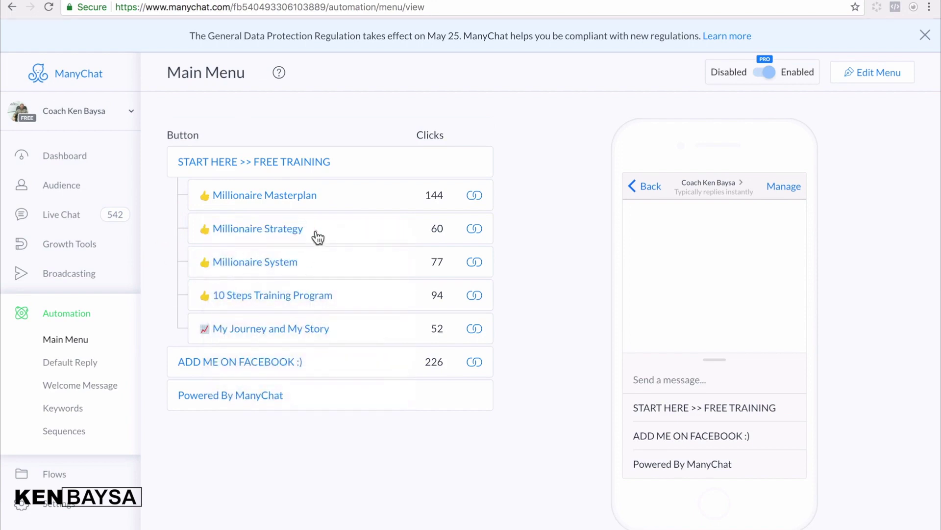
drag(316, 234, 204, 236)
right_click(242, 231)
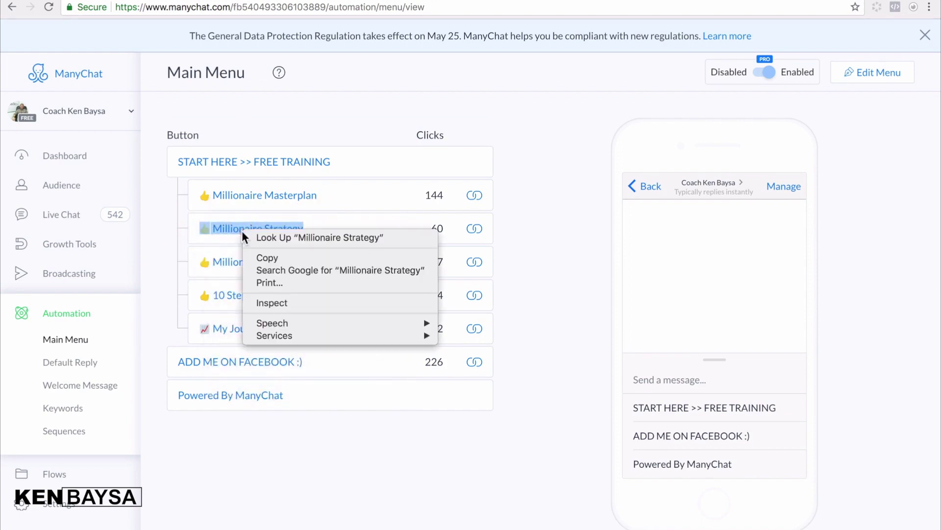
click(269, 255)
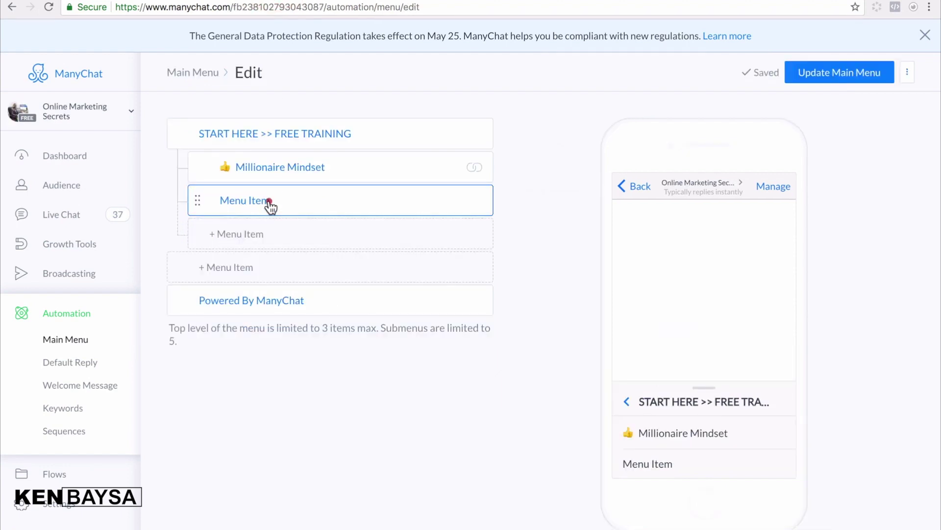
- Caption the new submenu item 'Millionaire Method' from the pasted text and set it to Open website
click(274, 204)
key(BackSpace)
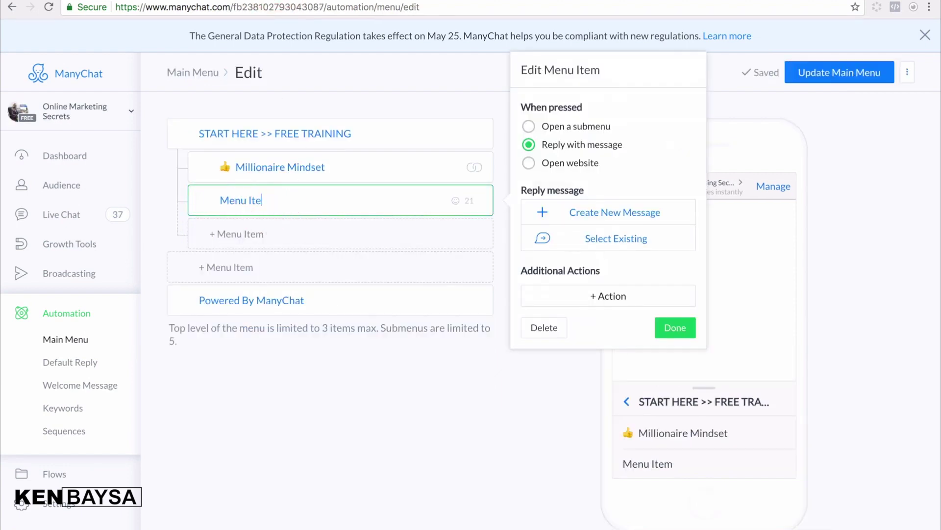
key(BackSpace)
key(BackSpace)
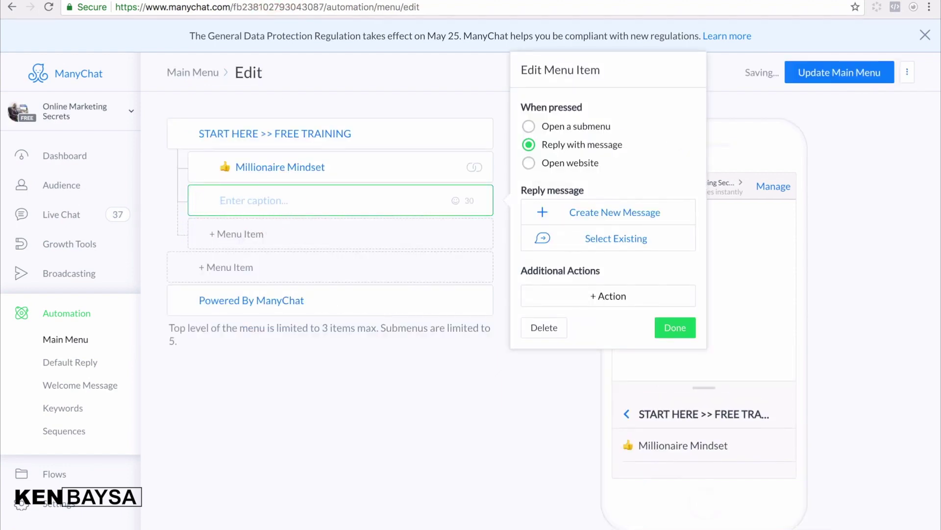
right_click(292, 198)
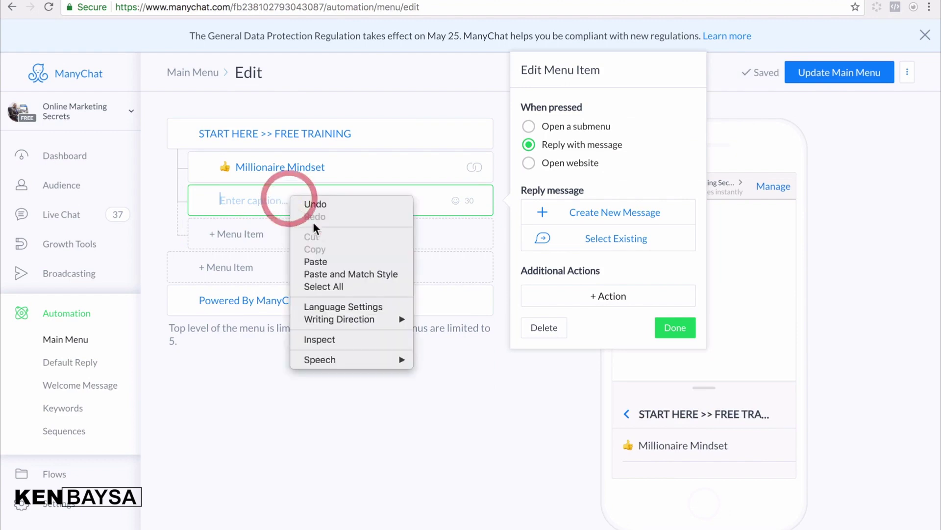
click(320, 262)
key(BackSpace)
key(BackSpace)
key(BackSpace)
key(BackSpace)
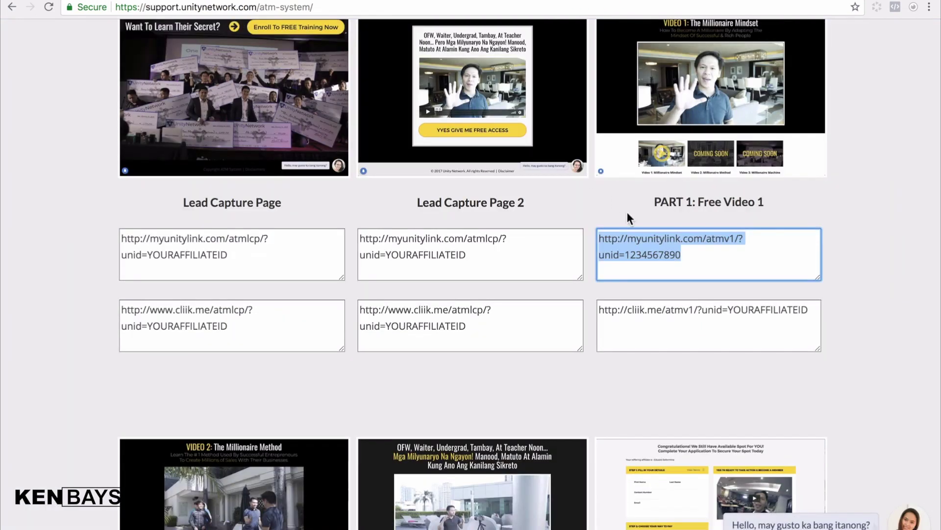
scroll(631, 225, down, 3)
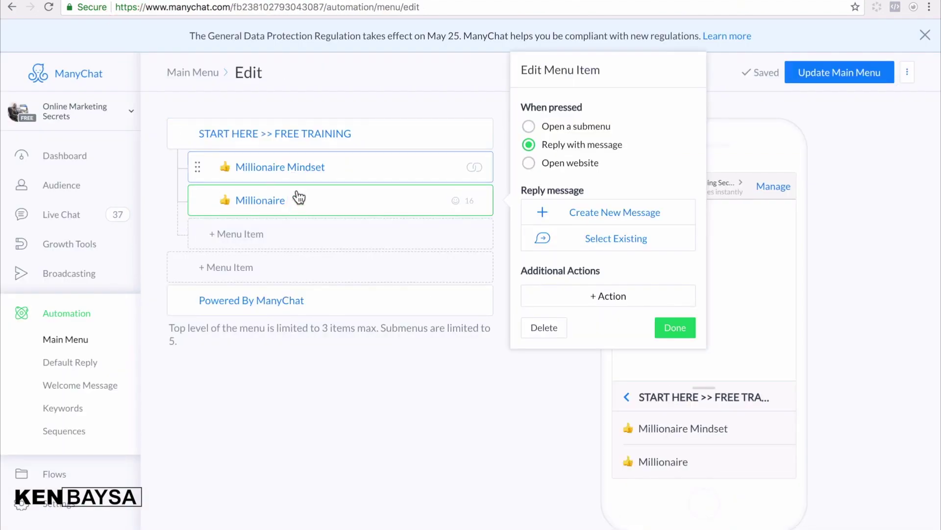
text(Method)
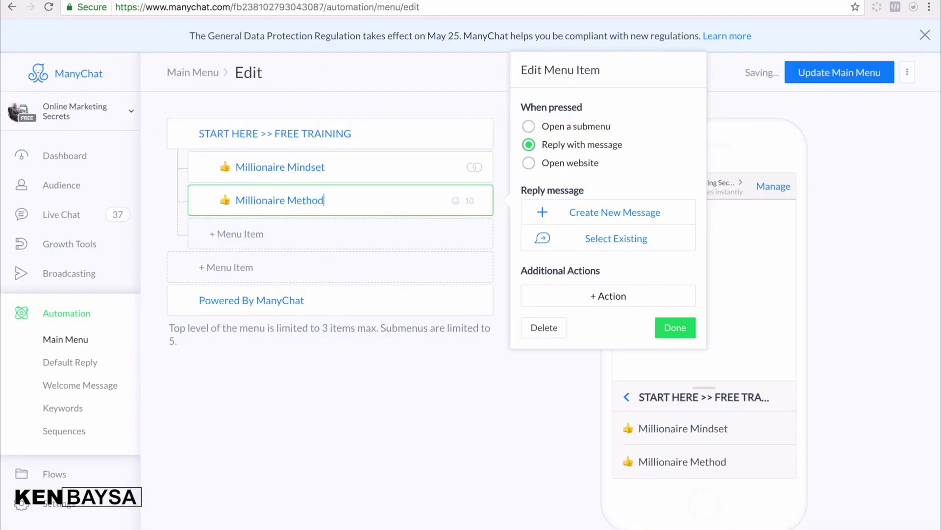
click(529, 164)
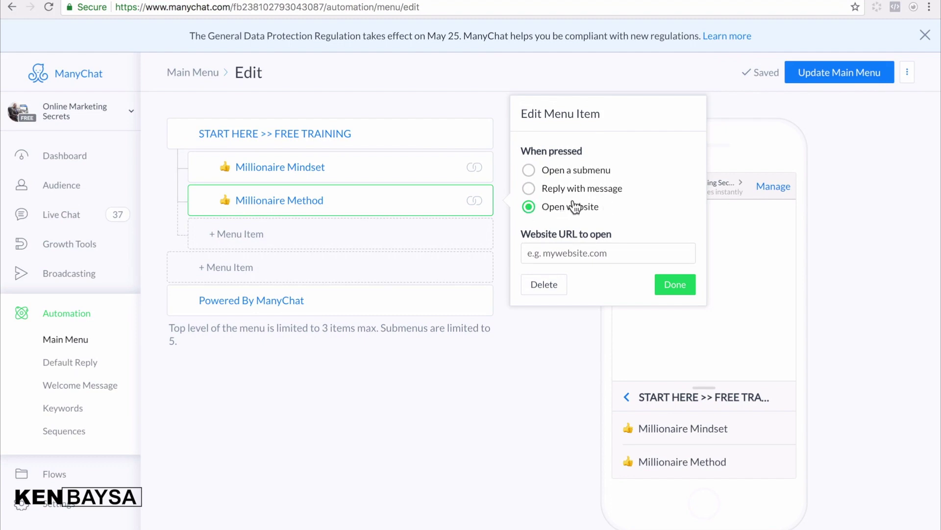
- On the ATM System page, replace YOURAFFILIATEID in the PART 2 link with the affiliate ID and select it for copying
key(ctrl+Tab)
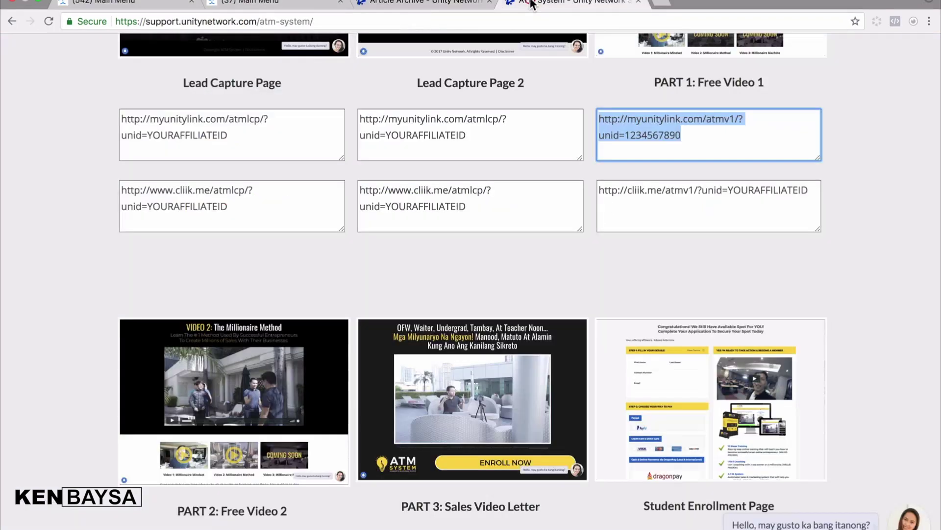
scroll(400, 280, down, 4)
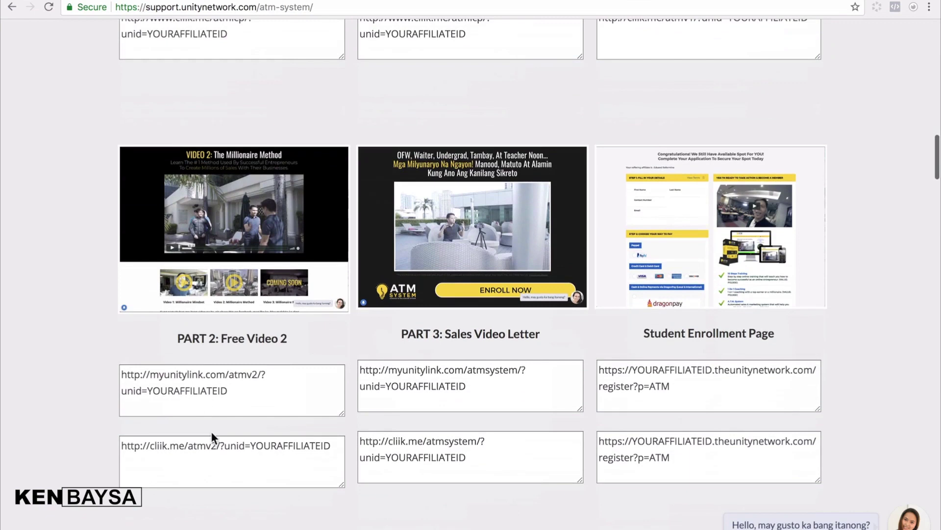
drag(150, 389, 254, 387)
text(12)
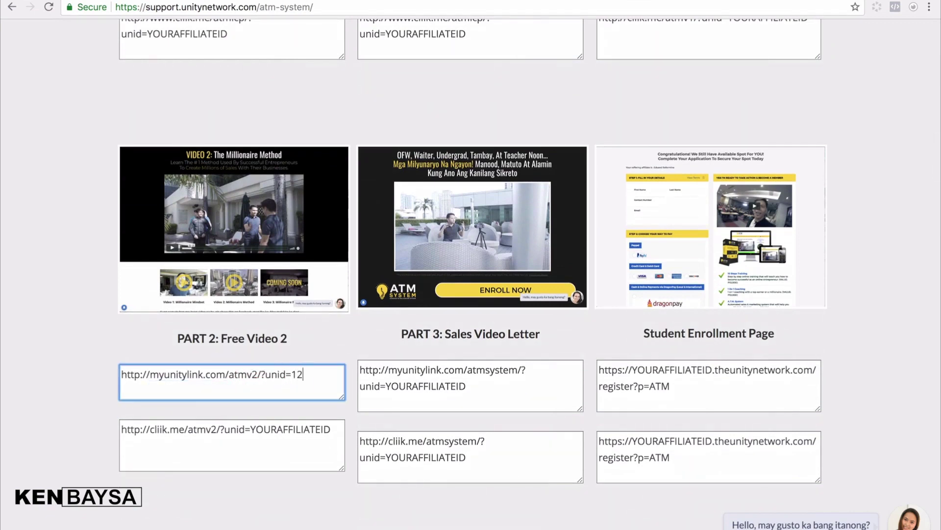
text(34567891)
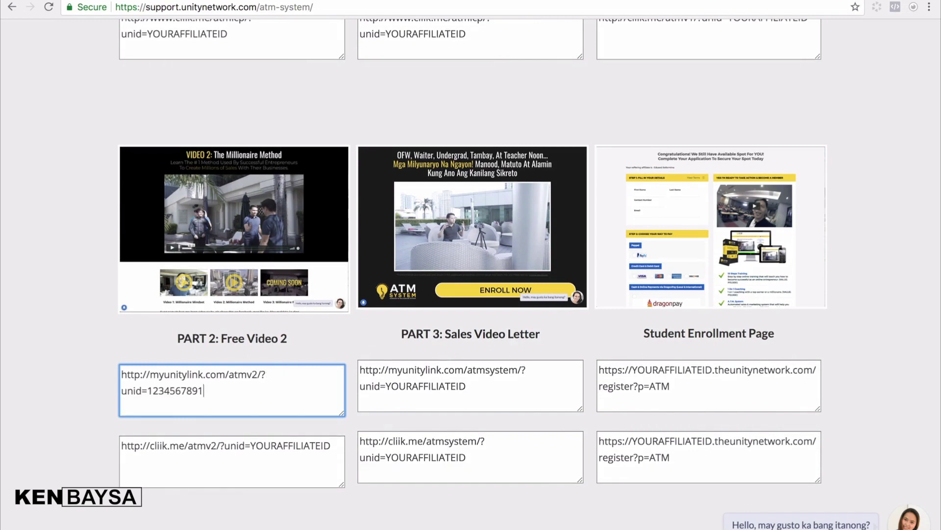
key(ctrl+a)
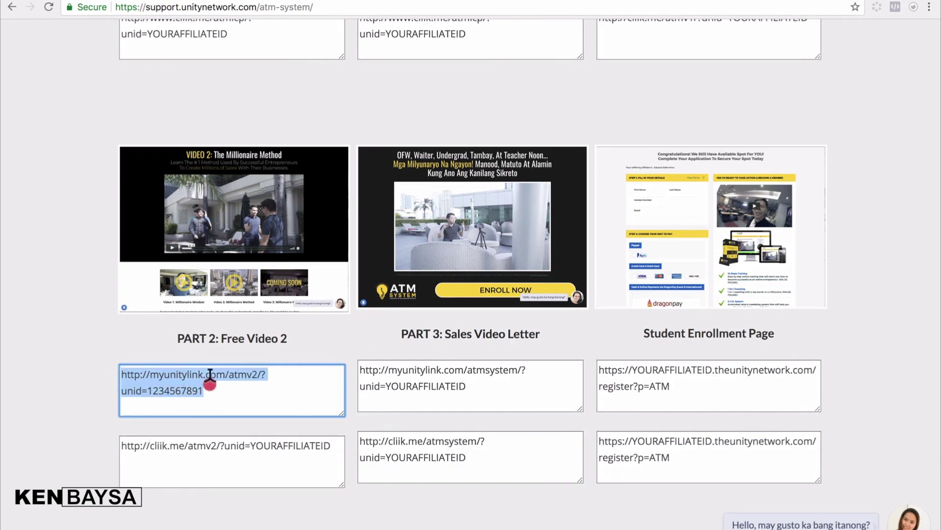
right_click(169, 382)
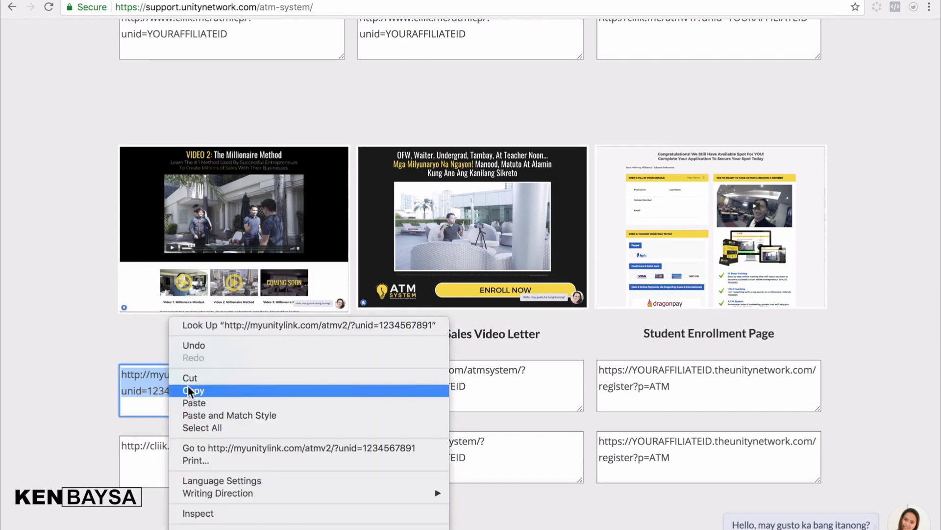
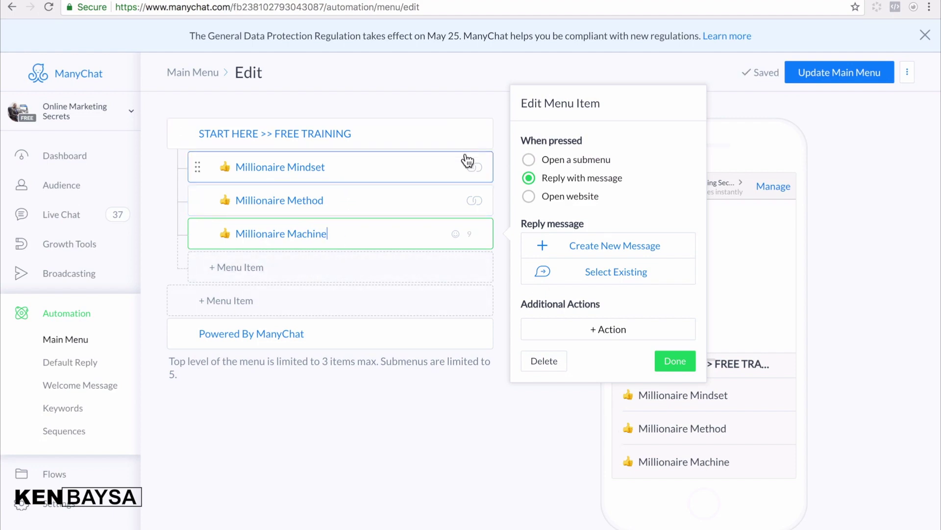
- Set Millionaire Machine to open a website, put the affiliate ID into the PART 3 link, and copy it
click(529, 198)
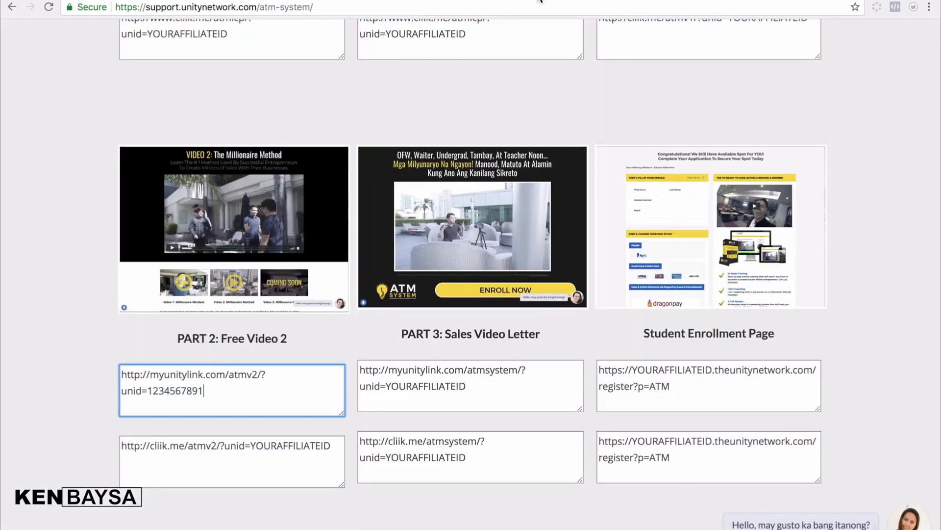
scroll(437, 256, down, 3)
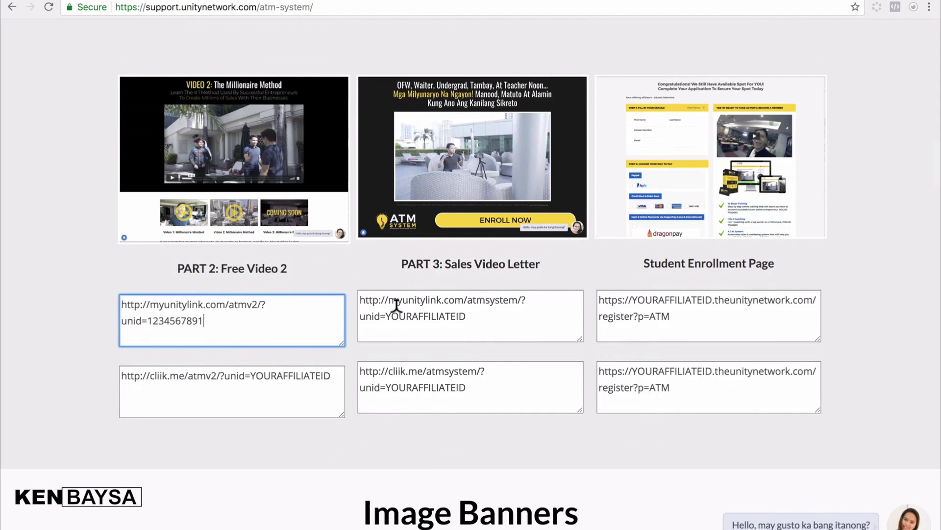
drag(386, 316, 477, 318)
key(BackSpace)
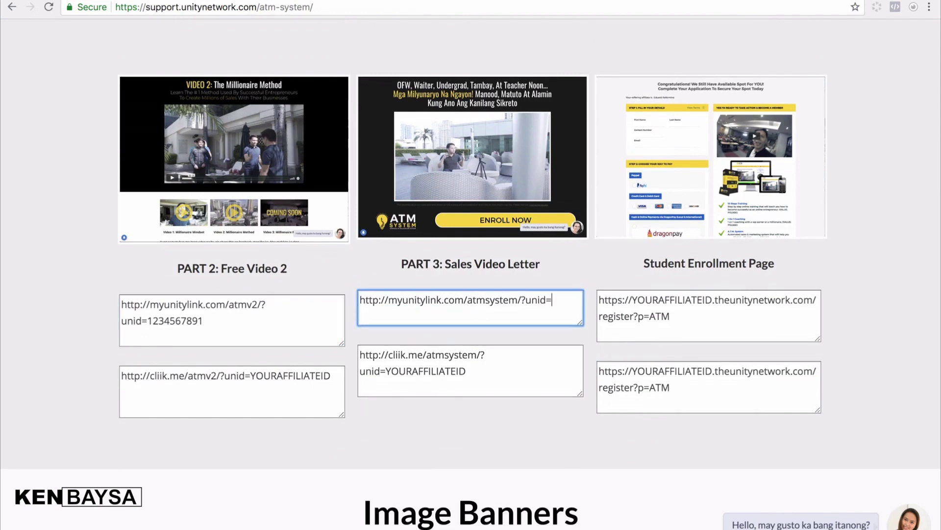
text(1234567890)
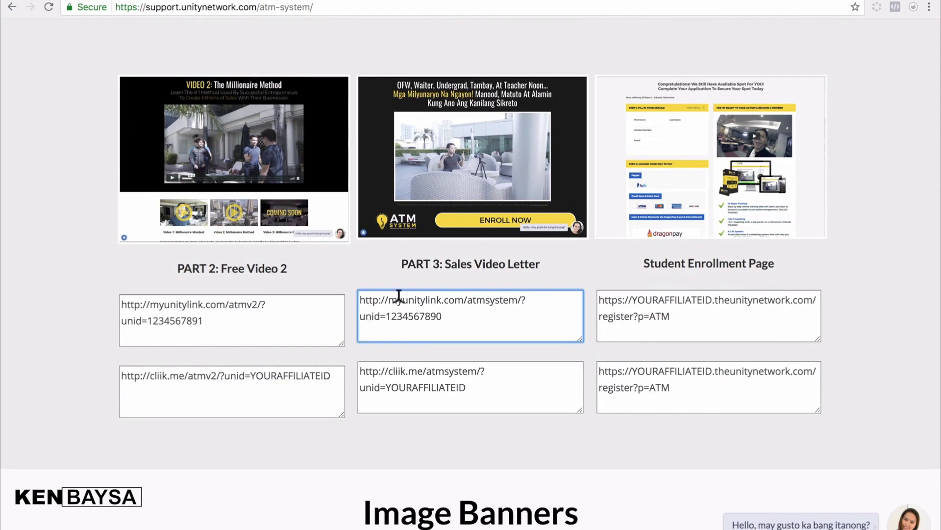
key(ctrl+a)
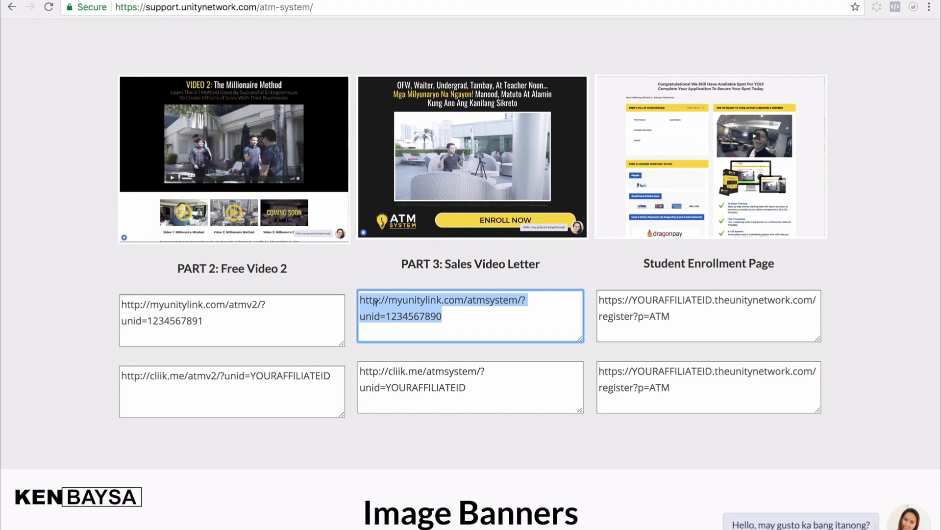
right_click(410, 311)
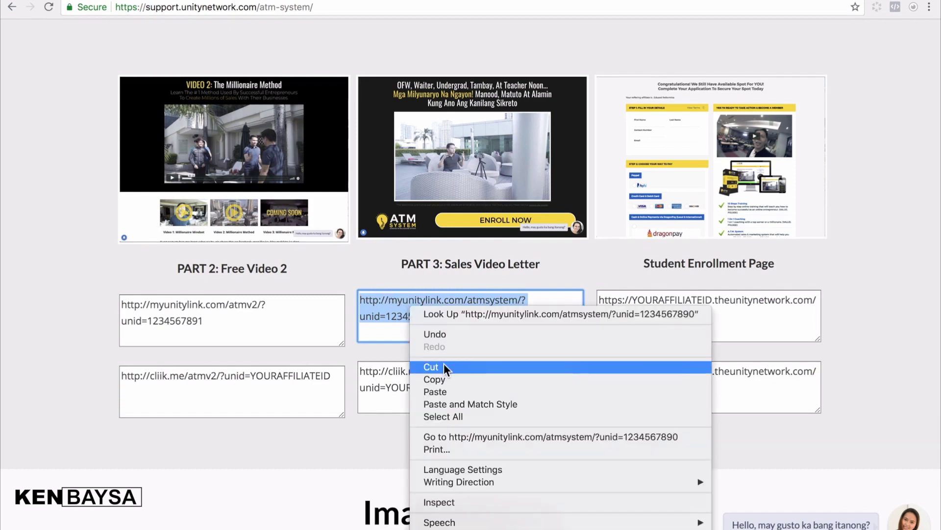
click(440, 381)
- Paste the PART 3 Sales Video Letter link as Millionaire Machine's website URL and finish the item
click(356, 4)
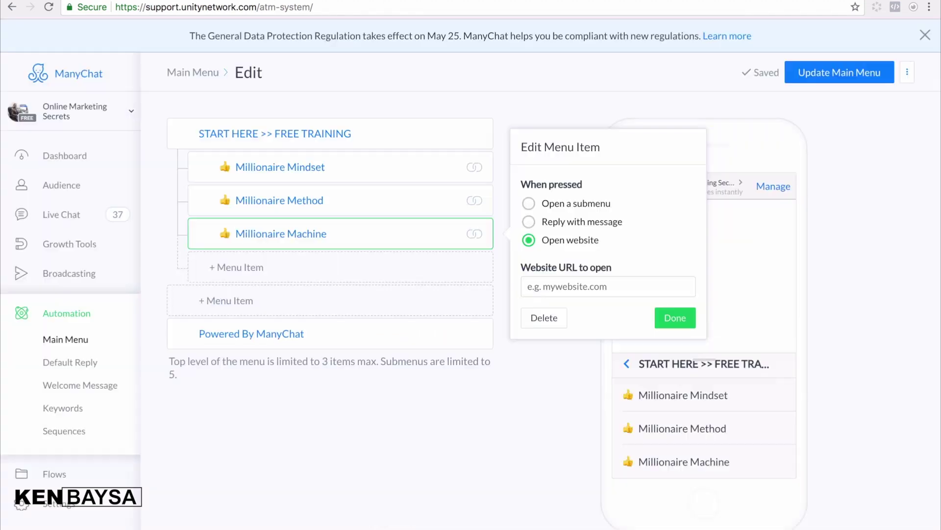
click(582, 285)
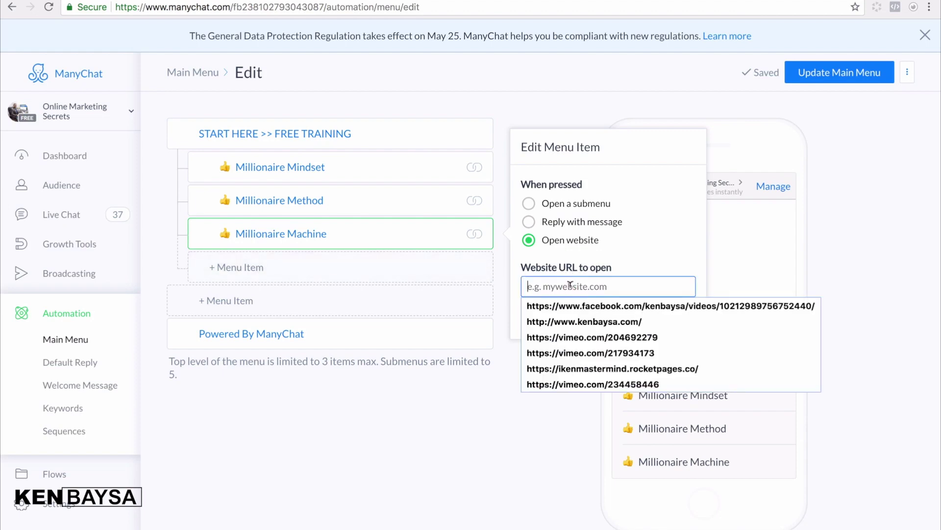
right_click(570, 288)
click(596, 350)
click(676, 318)
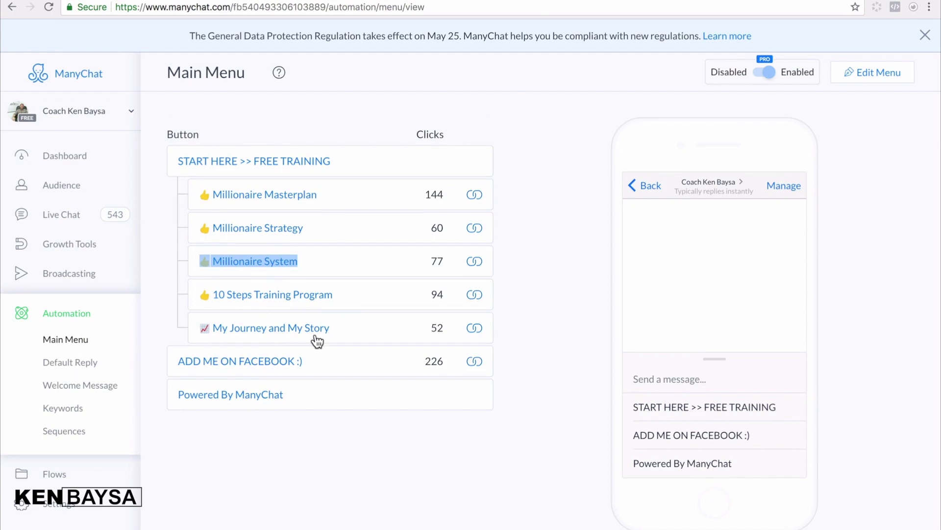
- Copy the ADD ME ON FACEBOOK :) caption from the other page's main menu
click(294, 363)
drag(295, 363, 177, 363)
right_click(253, 362)
click(279, 384)
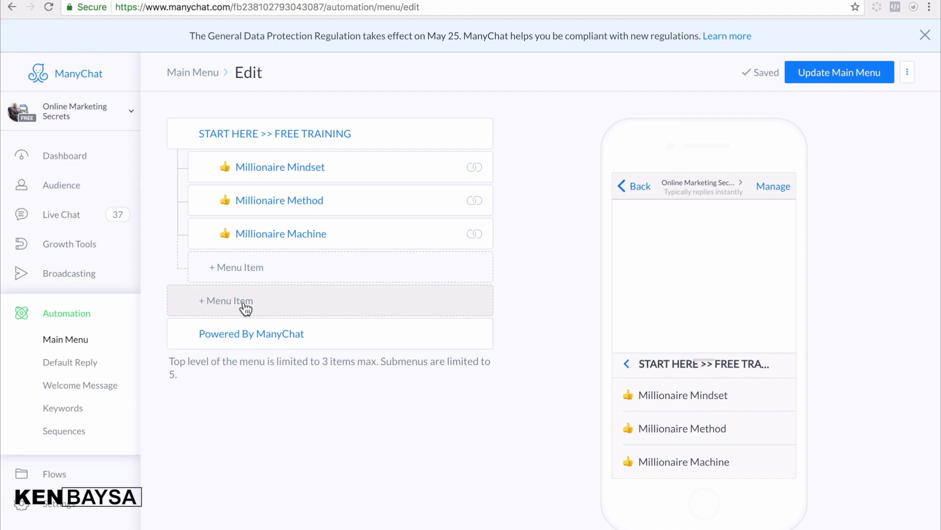
- Add a top-level menu item captioned ADD ME ON FACEBOOK :) that opens a website
click(240, 308)
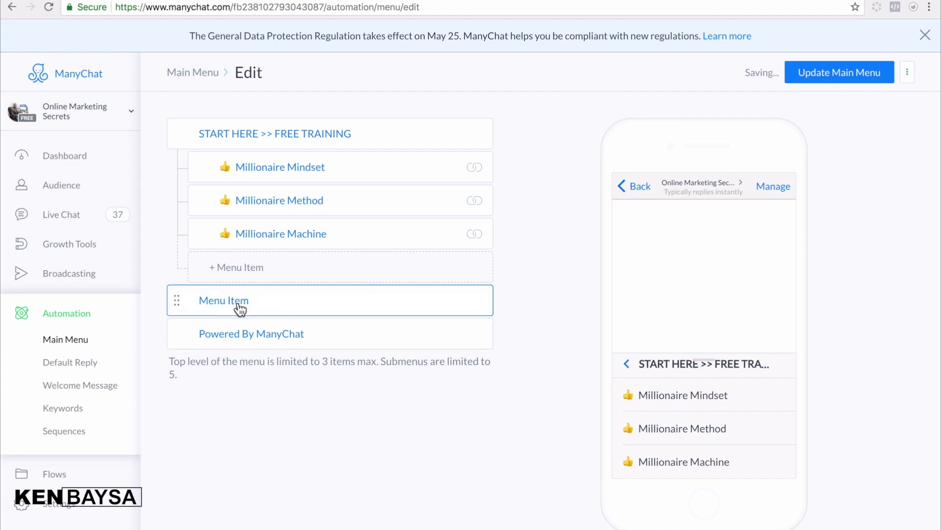
click(260, 300)
drag(242, 298, 199, 298)
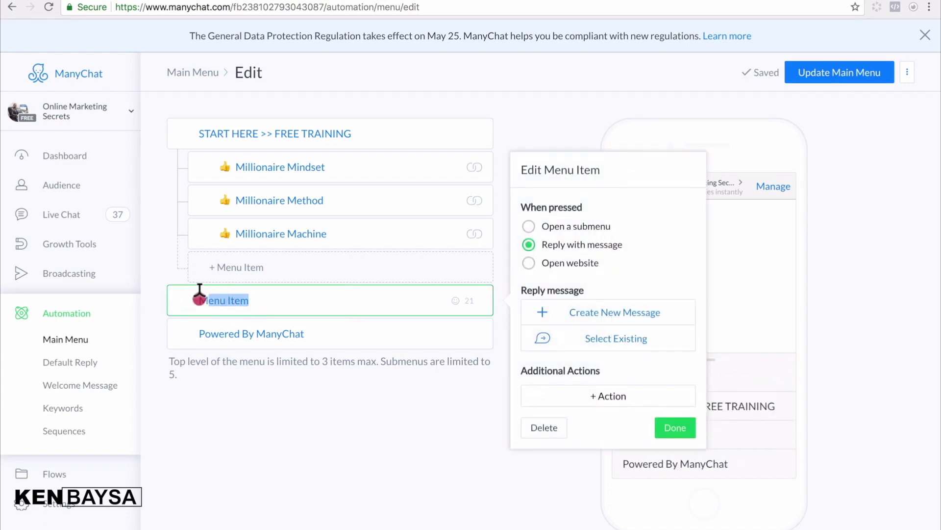
key(BackSpace)
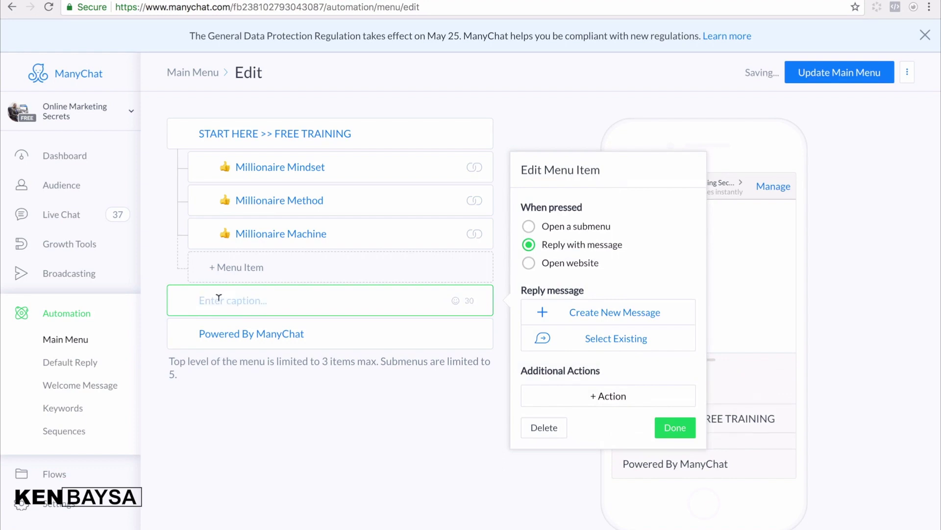
right_click(223, 305)
click(254, 363)
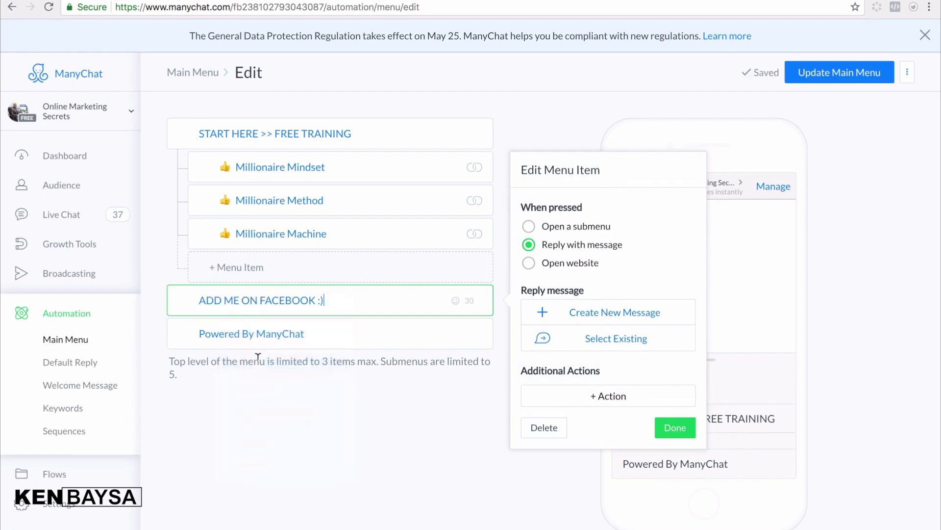
click(529, 263)
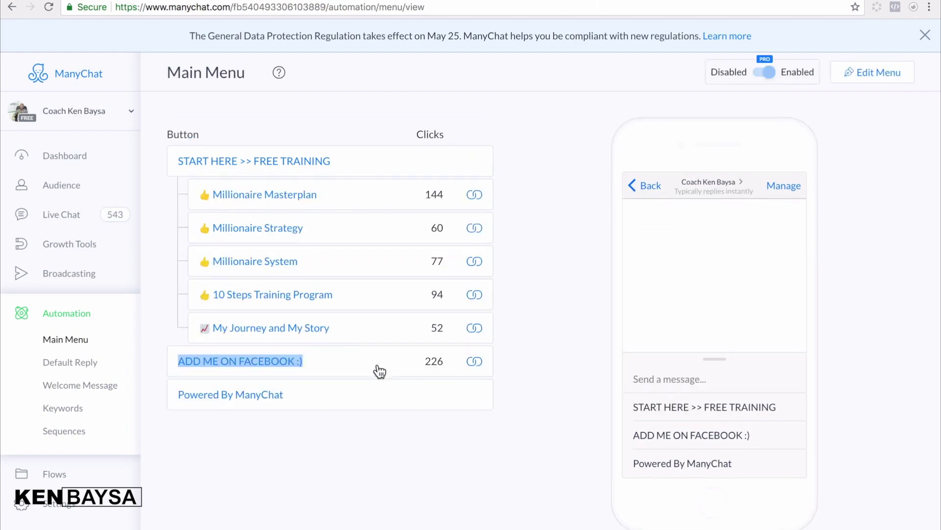
click(403, 360)
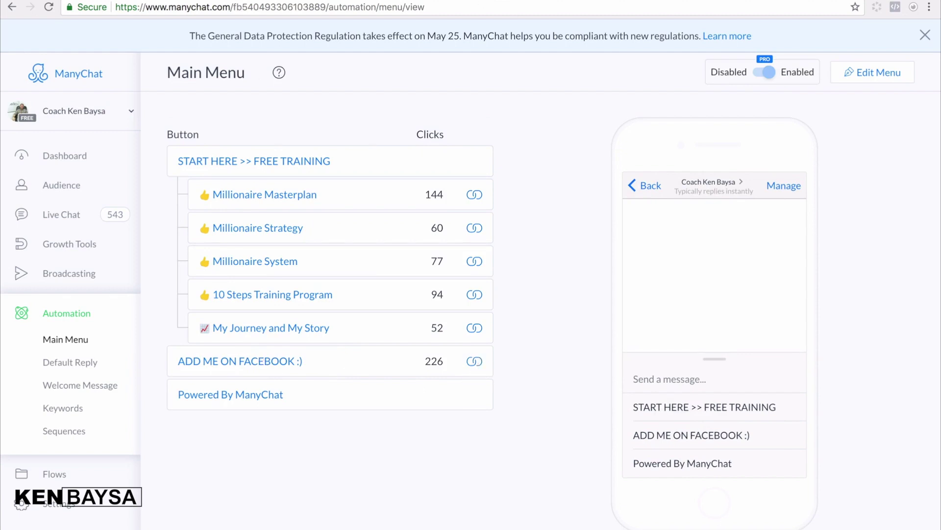
key(super+t)
- Load the Facebook profile page in a new Chrome tab and copy its web address
text(www.)
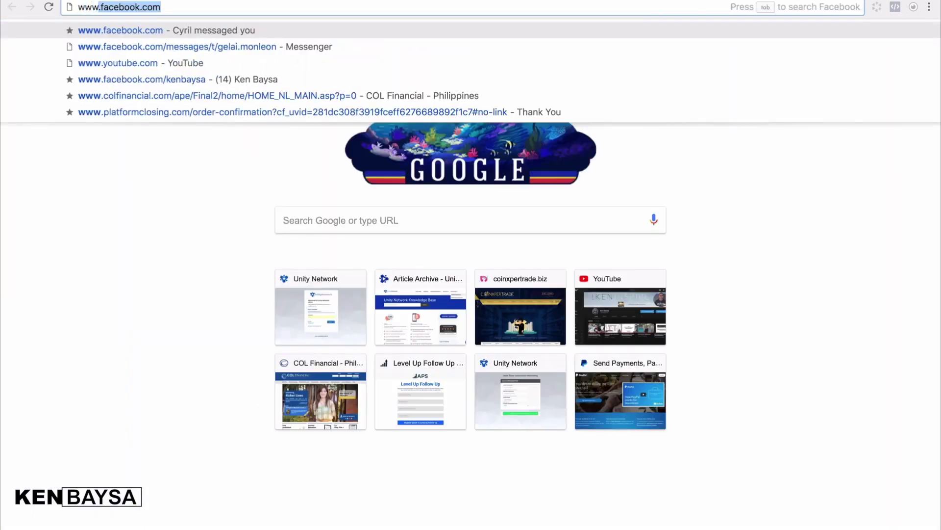
click(186, 6)
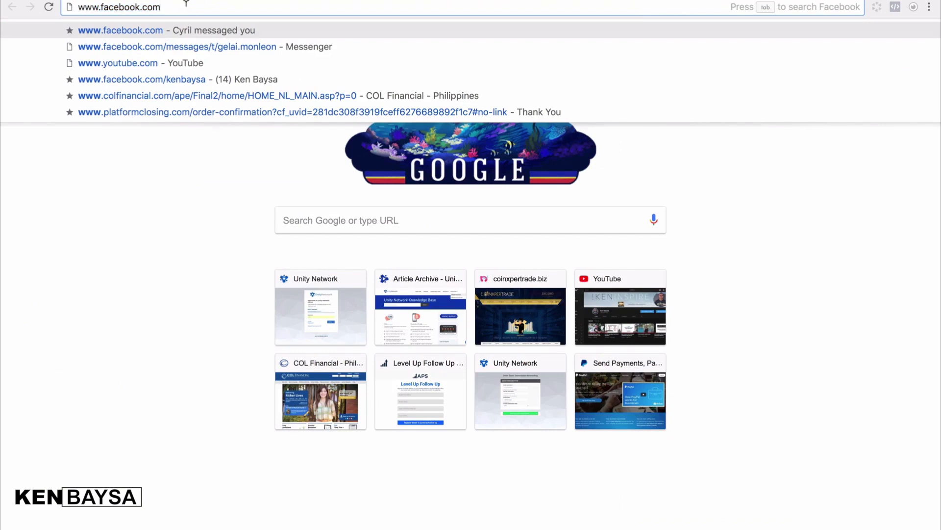
text(/kenonlinenegosyo)
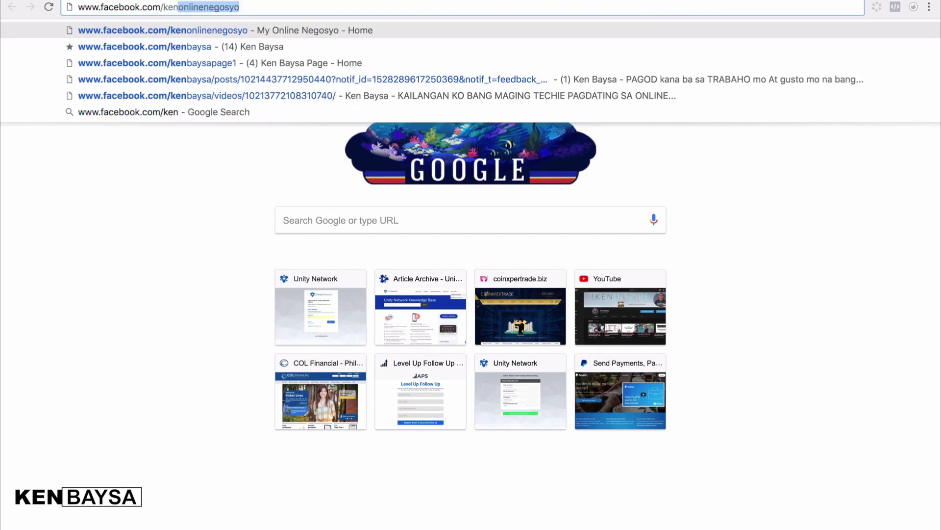
click(129, 48)
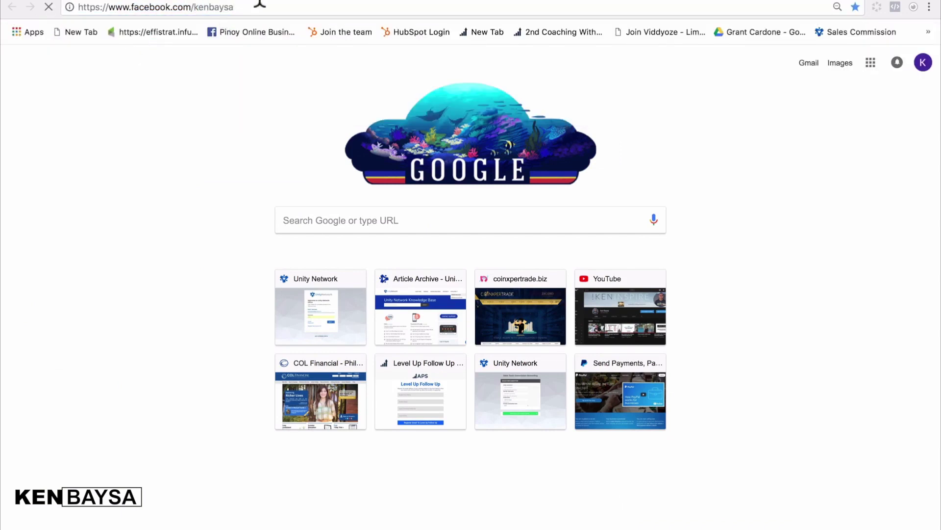
click(260, 6)
click(284, 5)
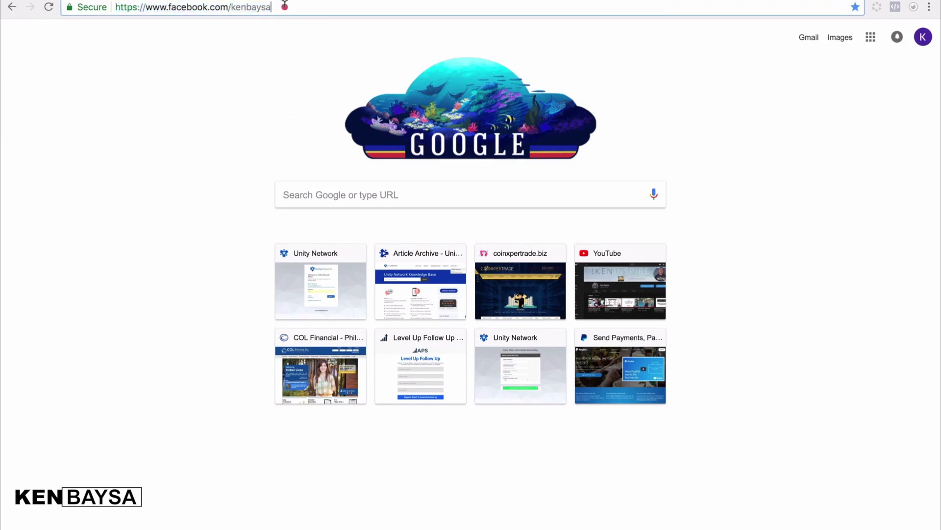
key(super+a)
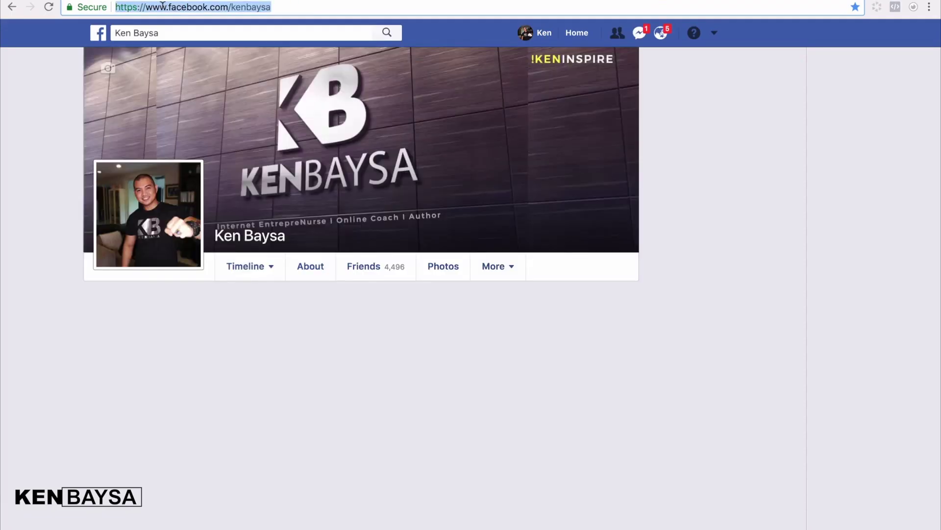
right_click(164, 7)
click(198, 27)
- Set ADD ME ON FACEBOOK :) to the trimmed Facebook profile address and publish the updated main menu
key(ctrl+Tab)
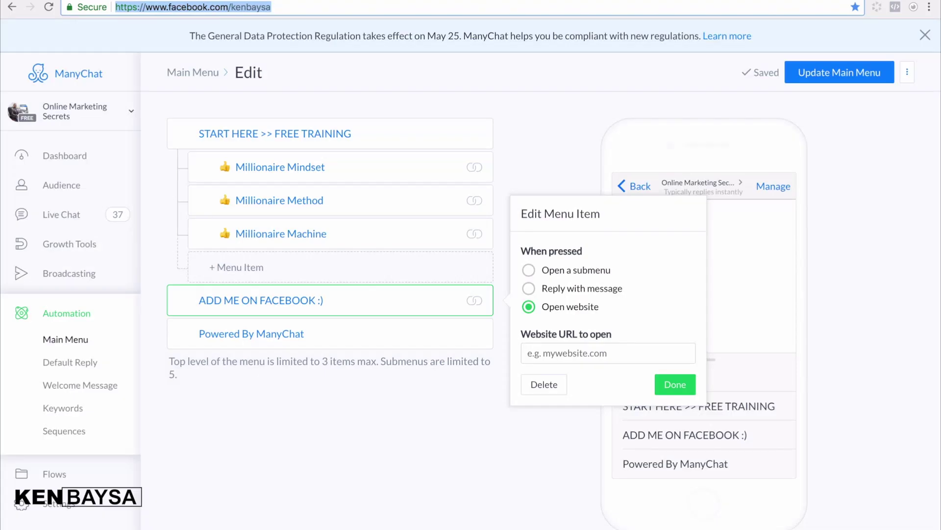
click(549, 351)
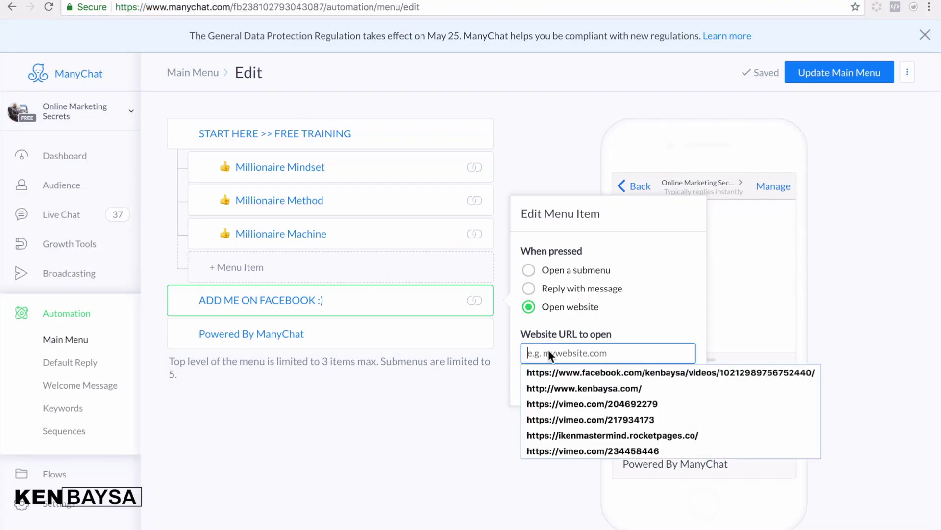
right_click(548, 350)
click(582, 415)
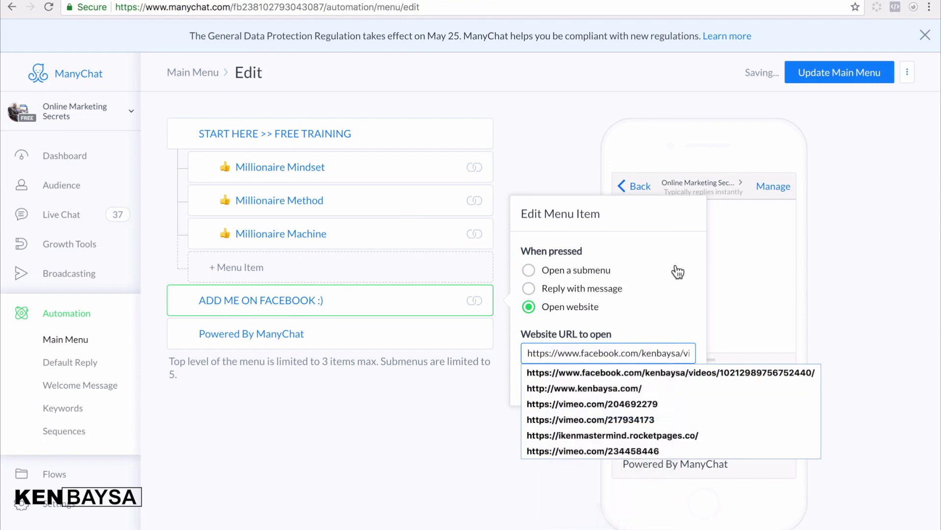
click(682, 351)
key(shift+End)
key(BackSpace)
click(672, 313)
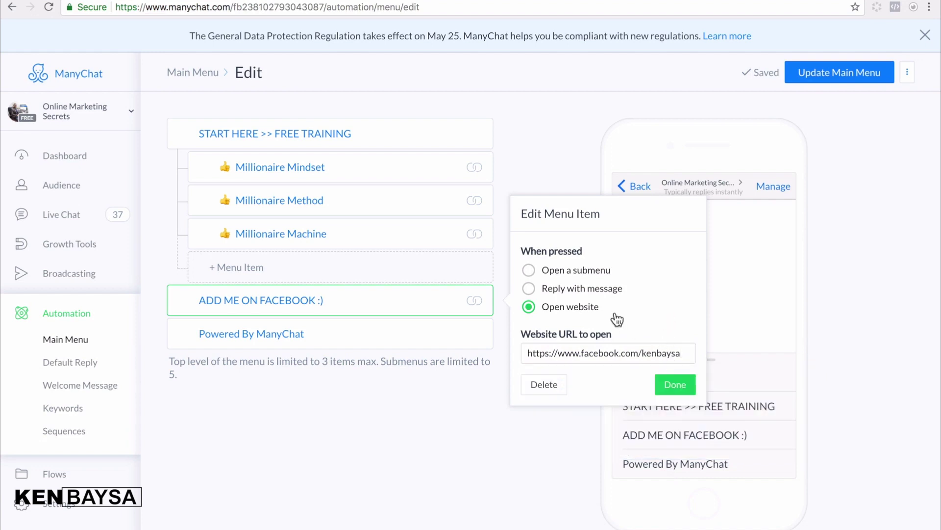
click(675, 385)
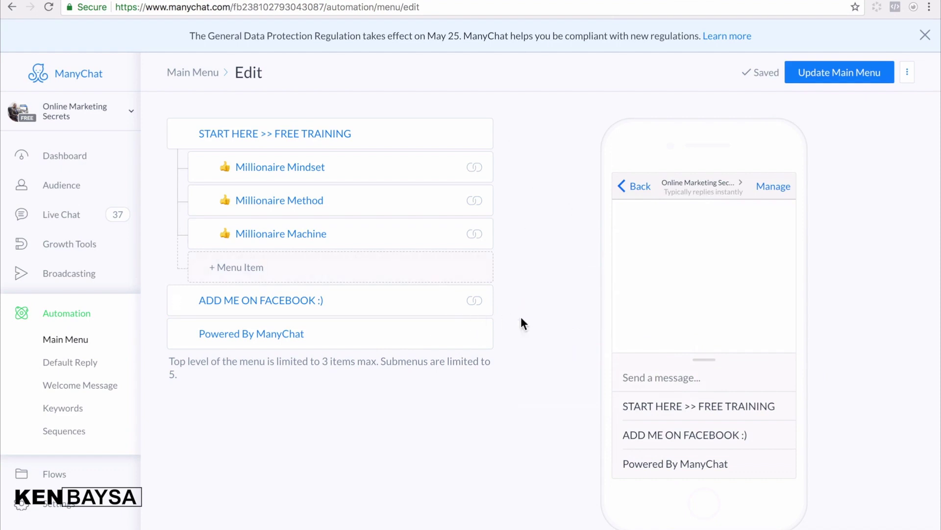
click(840, 74)
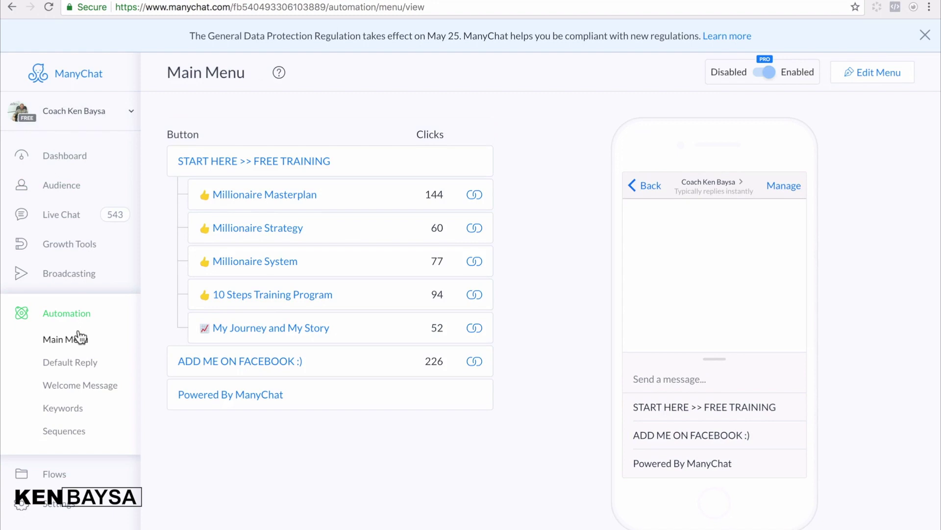
- Review the other page's Default Reply, then view its Welcome Message
click(71, 366)
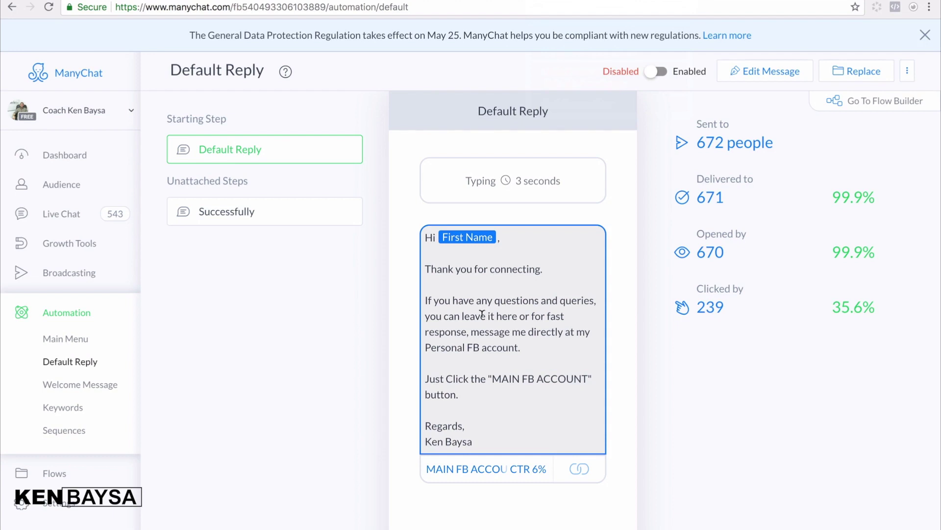
click(72, 387)
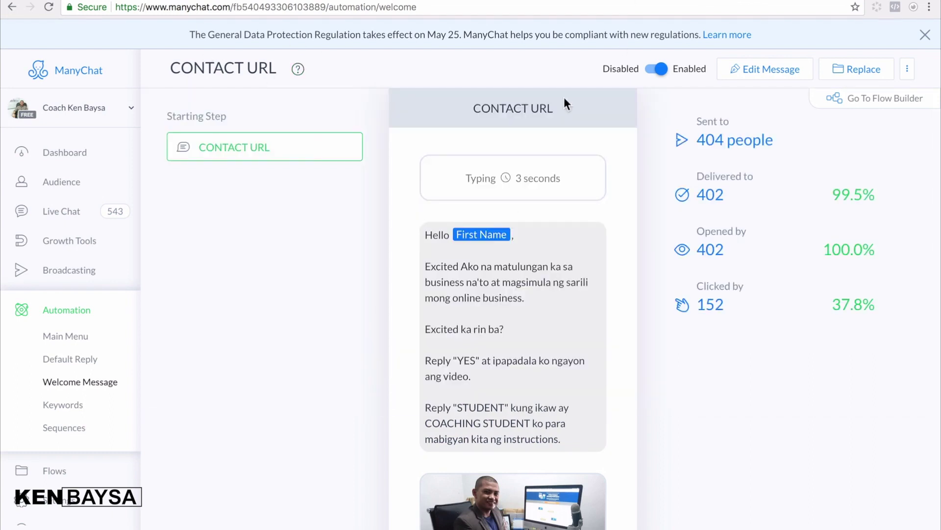
- Load the business.facebook.com page in a new tab from the 'busi' address suggestion
key(super+t)
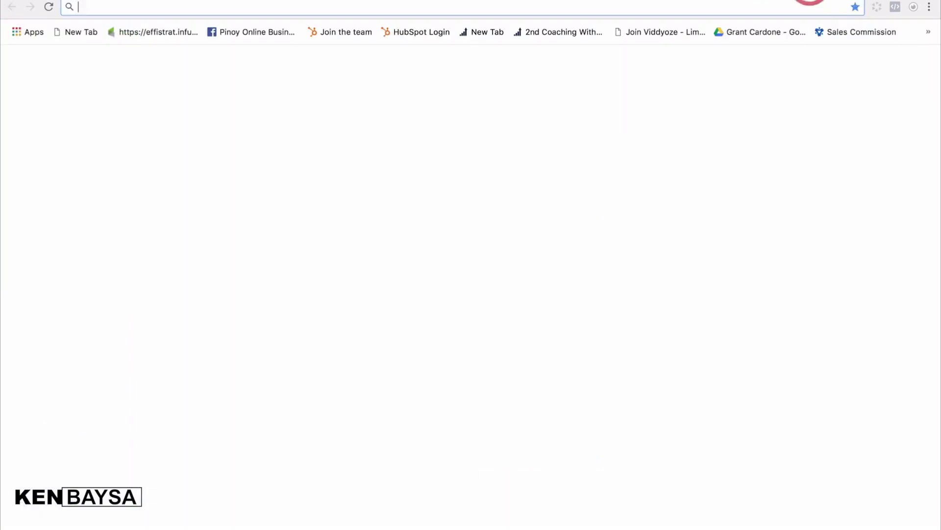
text(businesscoach.ph/2nd-coaching-ken)
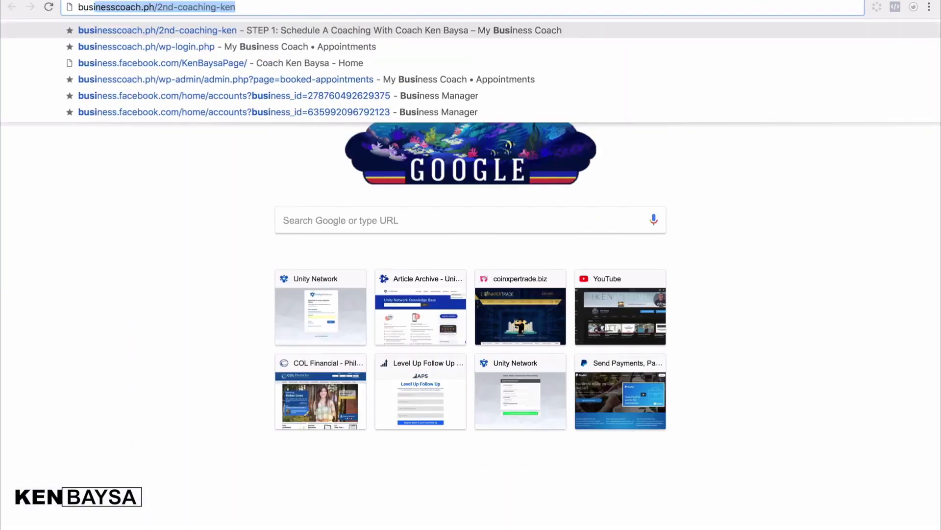
click(303, 66)
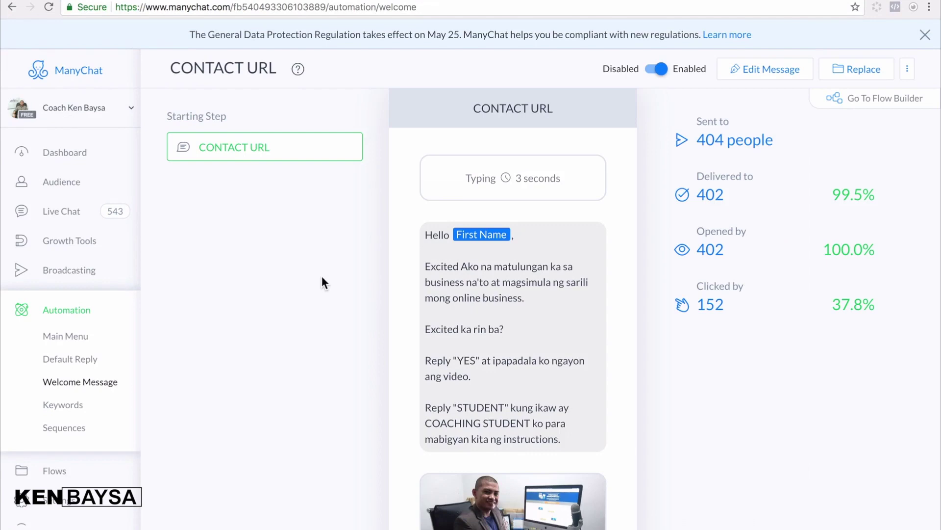
- Copy the CONTACT URL greeting text from the other page's Welcome Message
scroll(489, 329, down, 2)
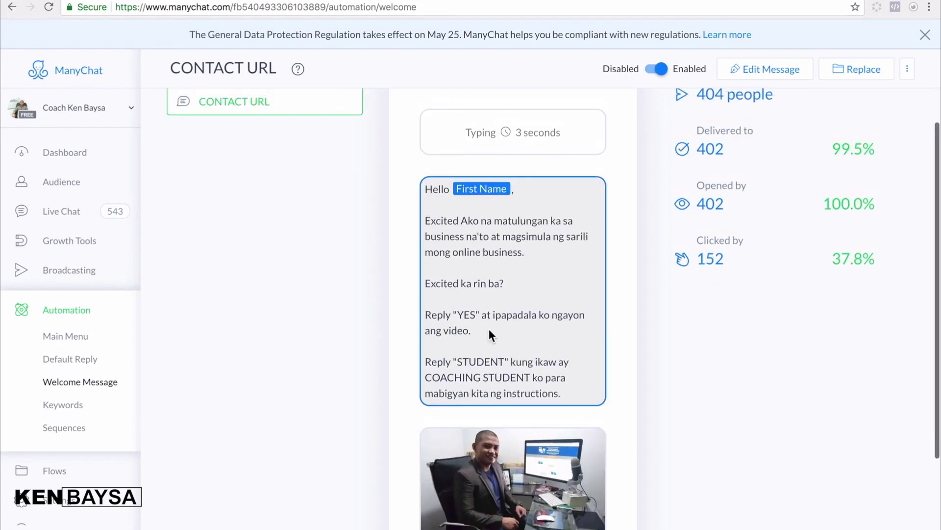
scroll(489, 330, up, 2)
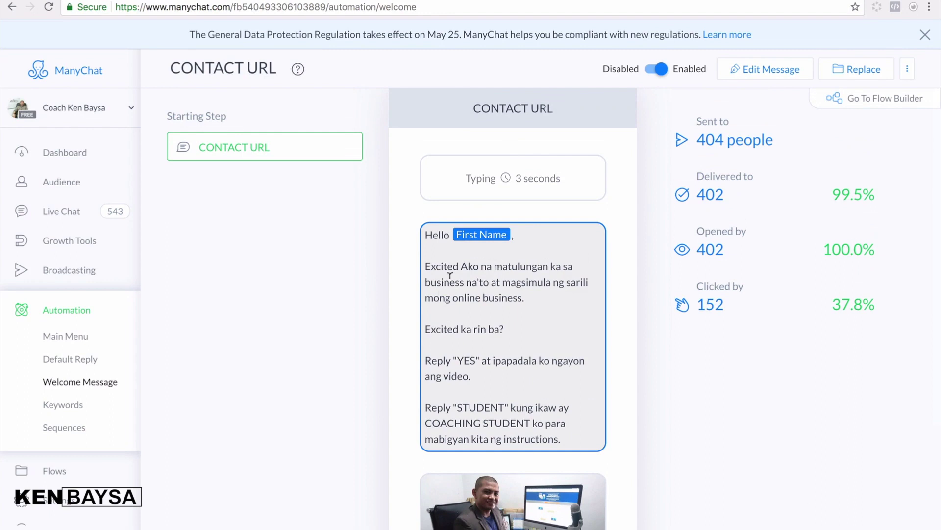
drag(426, 231, 515, 371)
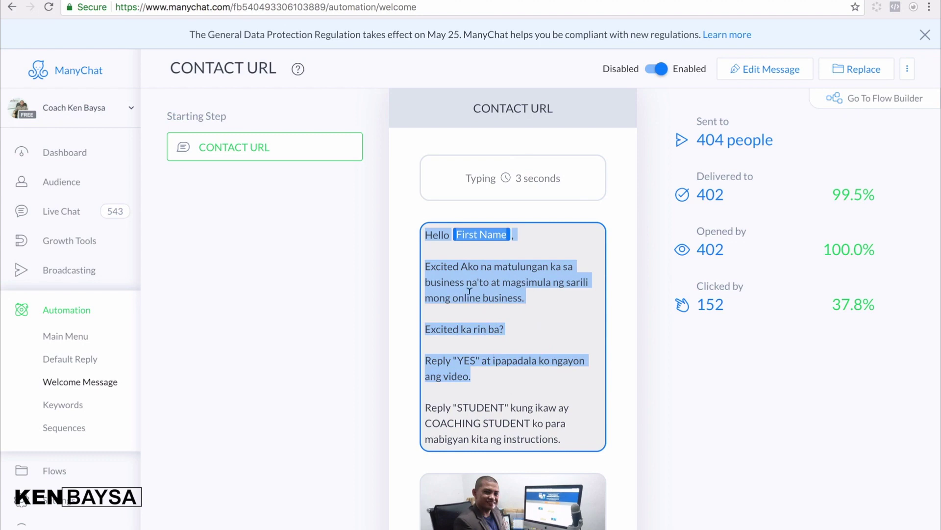
right_click(448, 277)
click(476, 309)
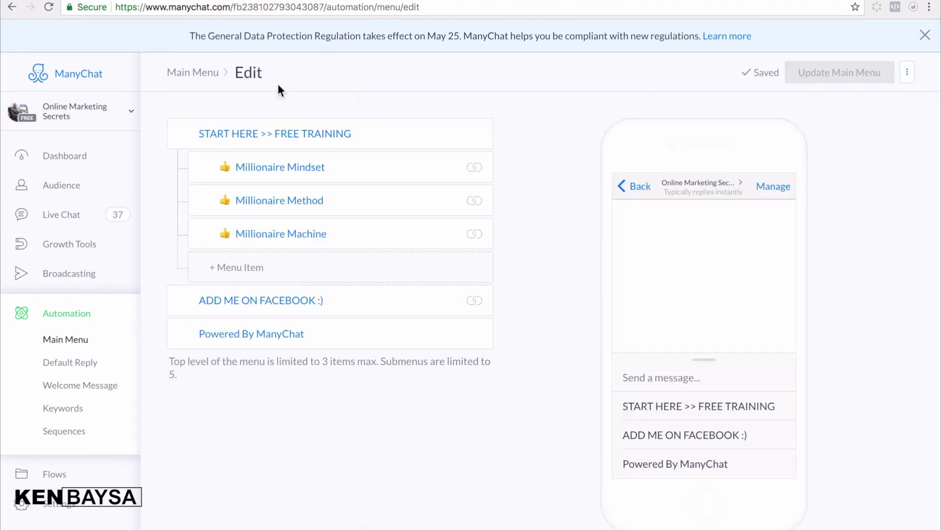
- View this page's Welcome Message and check the photo card's link and click stats
click(67, 391)
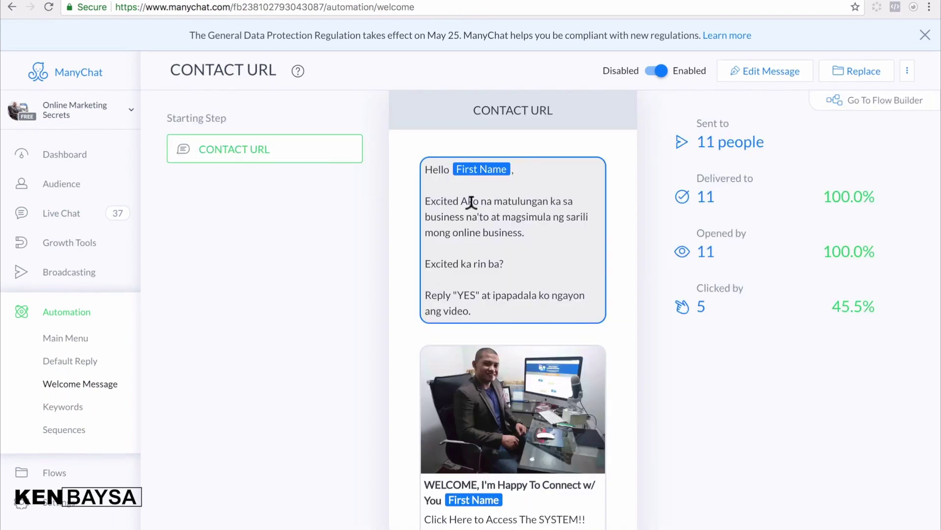
drag(424, 169, 408, 304)
click(408, 304)
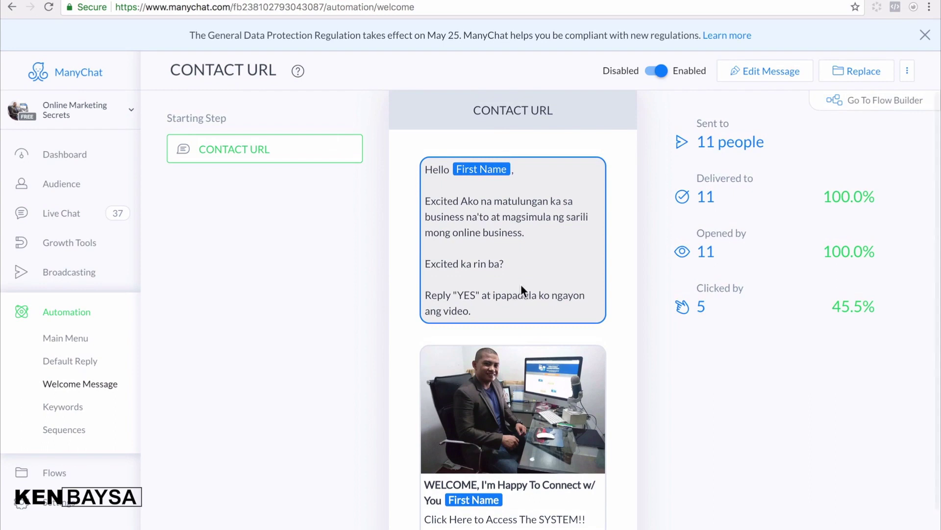
scroll(521, 285, down, 2)
click(502, 384)
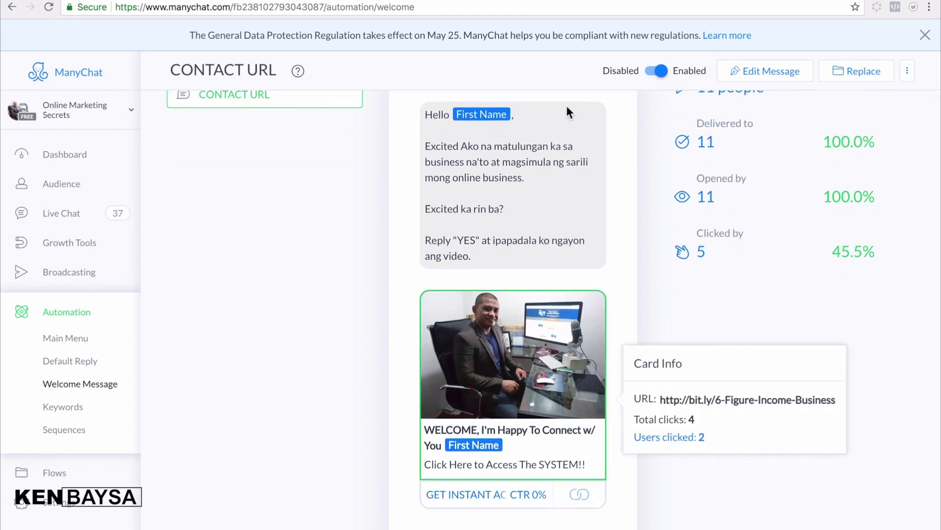
click(405, 223)
- Open the Welcome Message editor and start editing the CONTACT URL greeting text
click(740, 77)
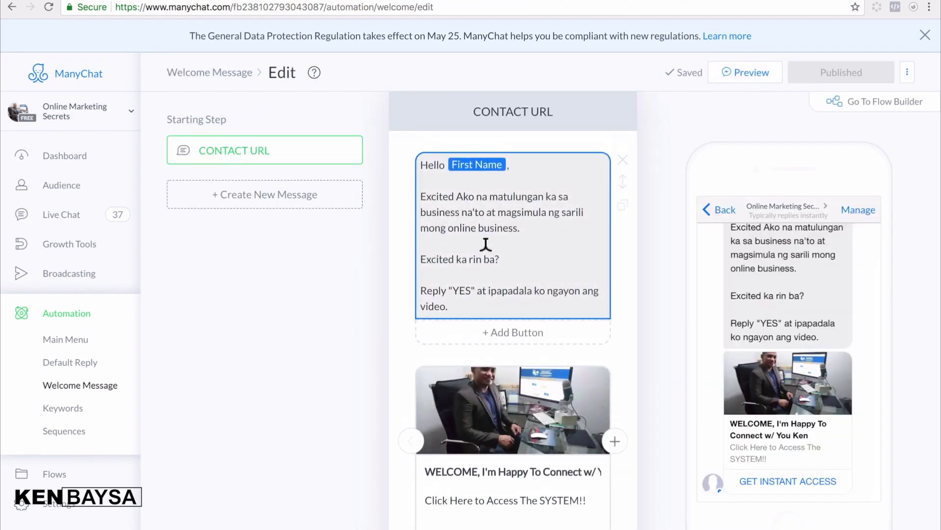
click(485, 251)
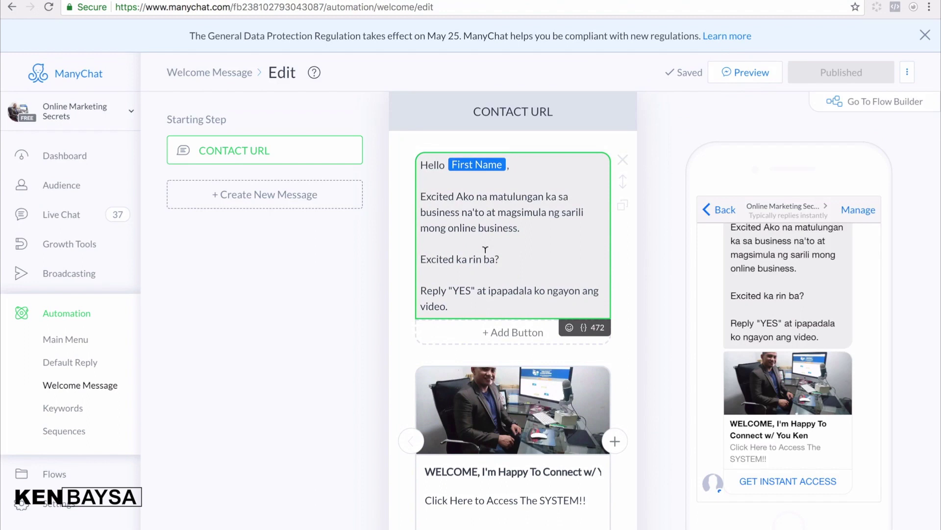
scroll(466, 240, down, 1)
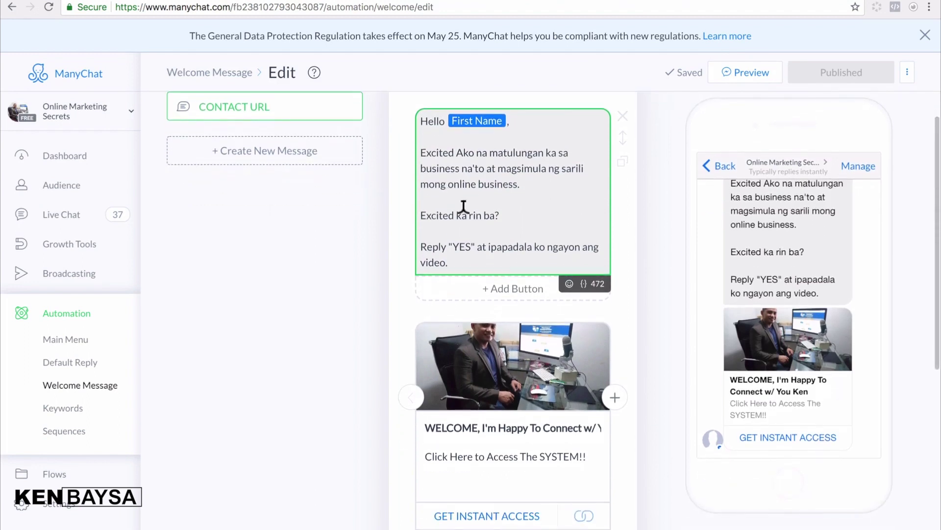
scroll(463, 208, down, 2)
- Browse for a replacement welcome card image, then cancel, keeping the current photo
click(532, 315)
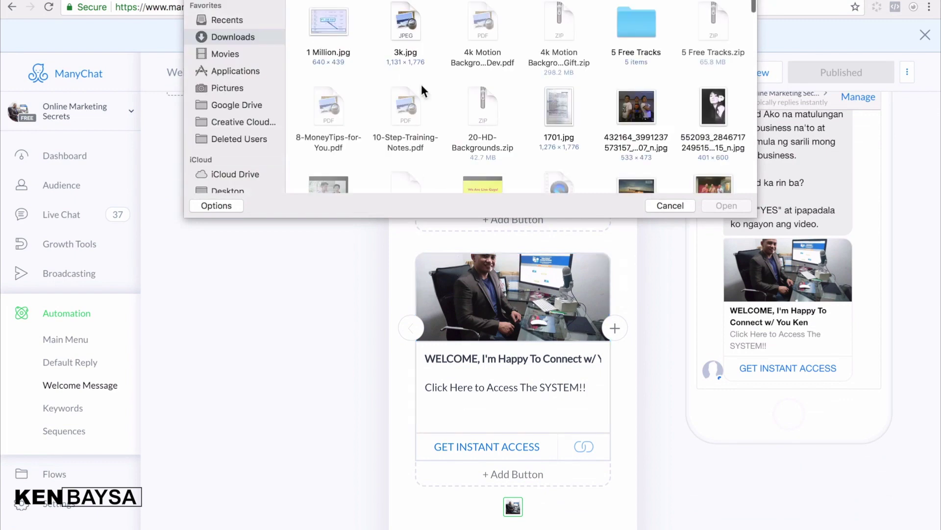
scroll(438, 95, down, 5)
scroll(460, 128, up, 1)
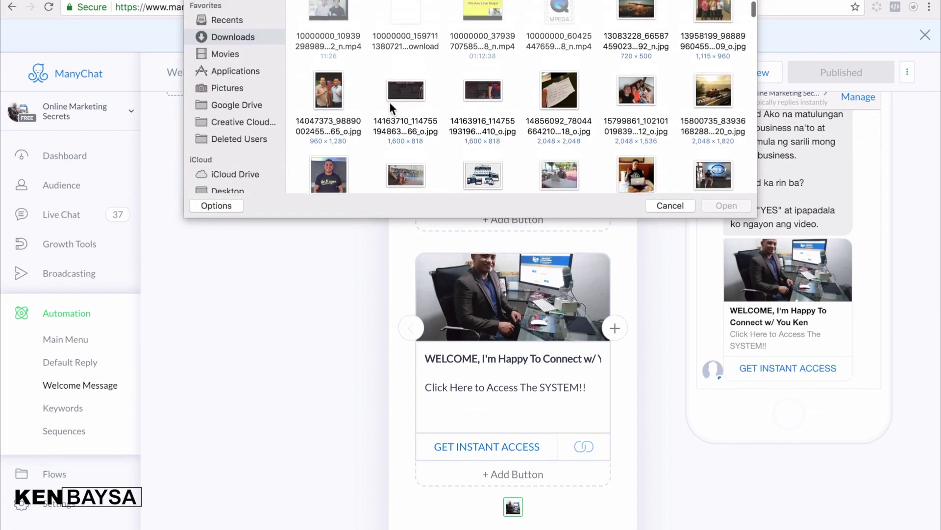
click(331, 172)
click(670, 208)
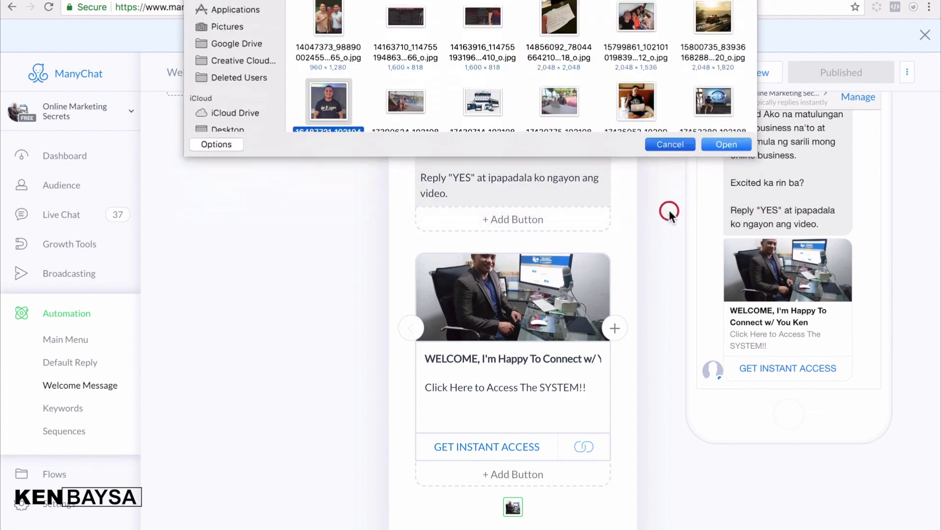
click(463, 355)
click(433, 391)
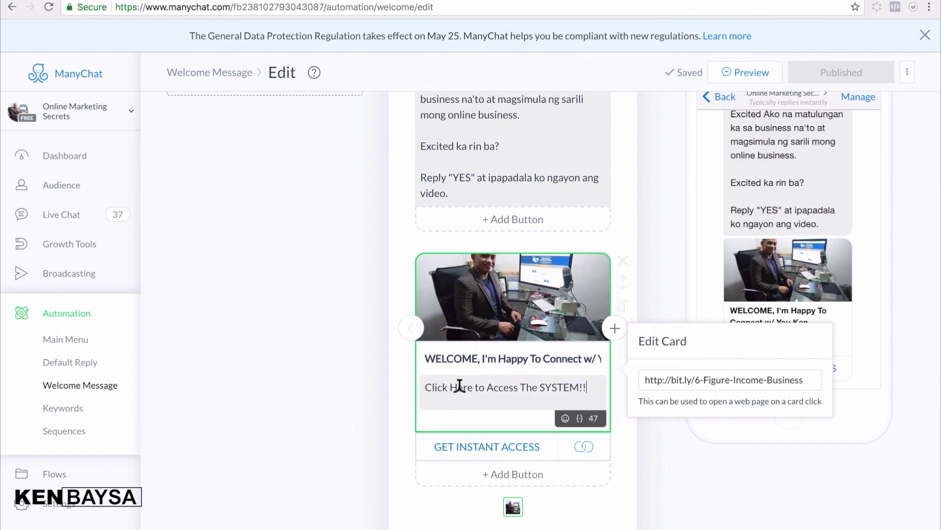
click(476, 382)
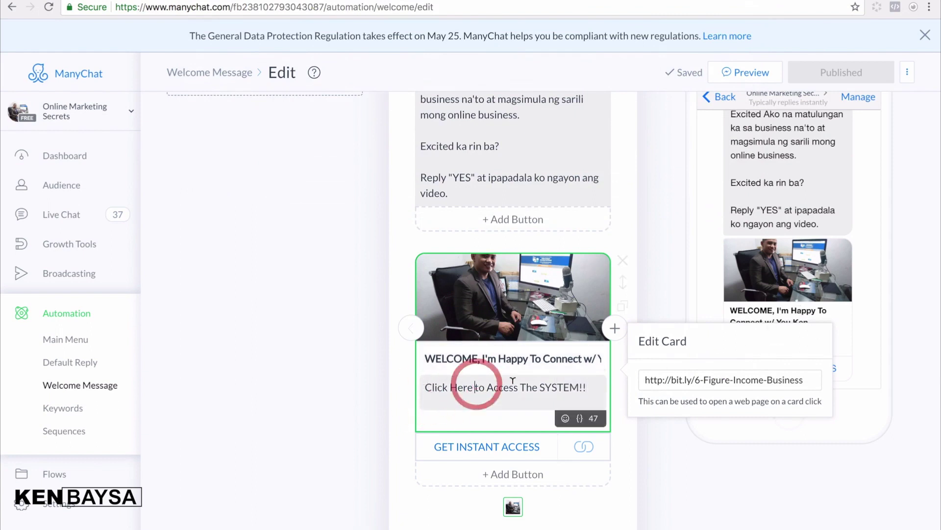
drag(588, 388, 409, 388)
click(595, 406)
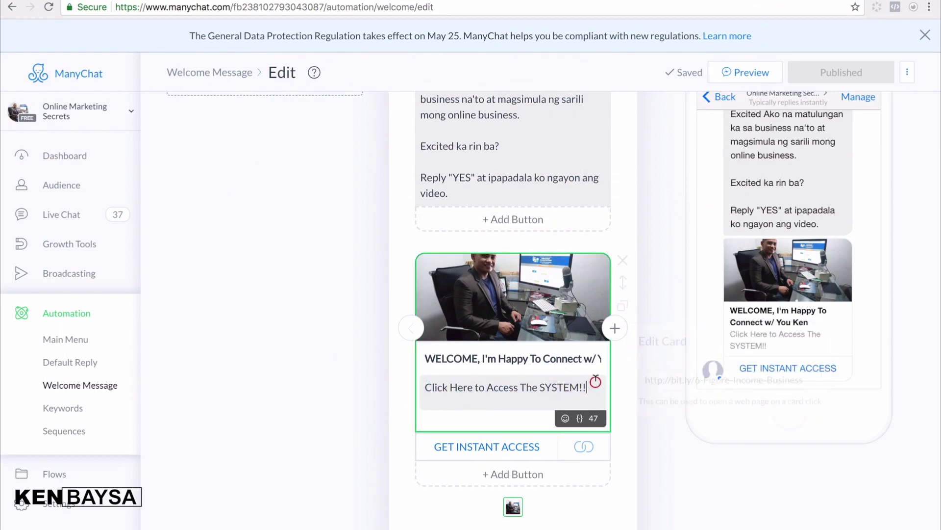
drag(647, 377, 817, 379)
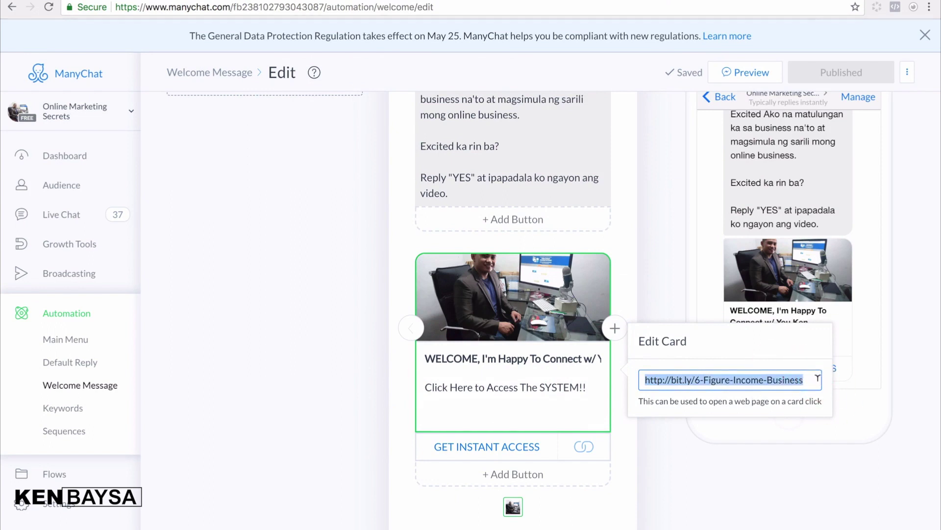
click(538, 388)
- Place the caret at 'Here' in the subtitle and close the card's link settings
scroll(569, 392, down, 1)
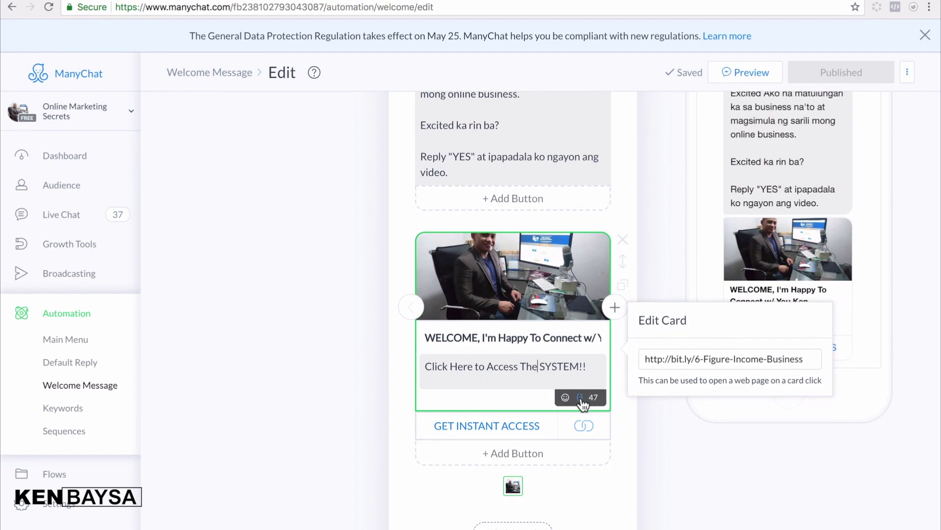
click(587, 366)
click(469, 369)
scroll(491, 344, down, 1)
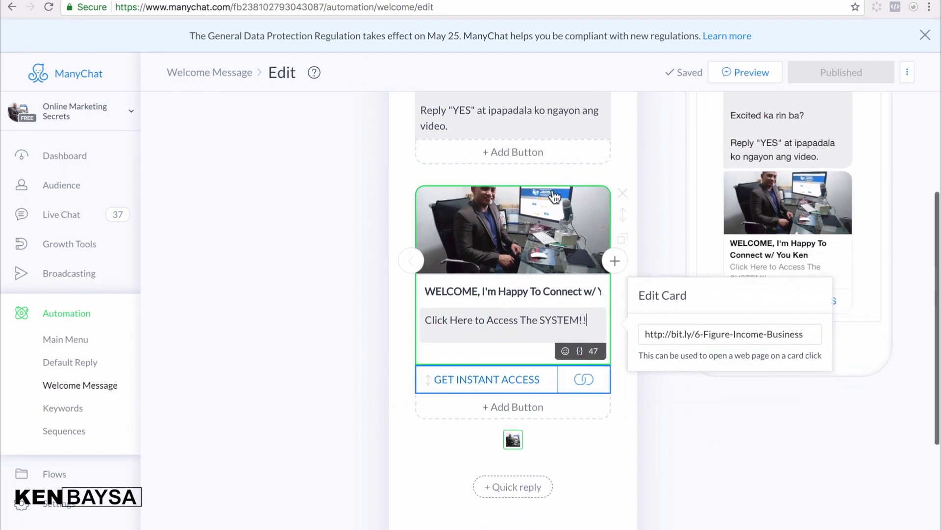
click(571, 283)
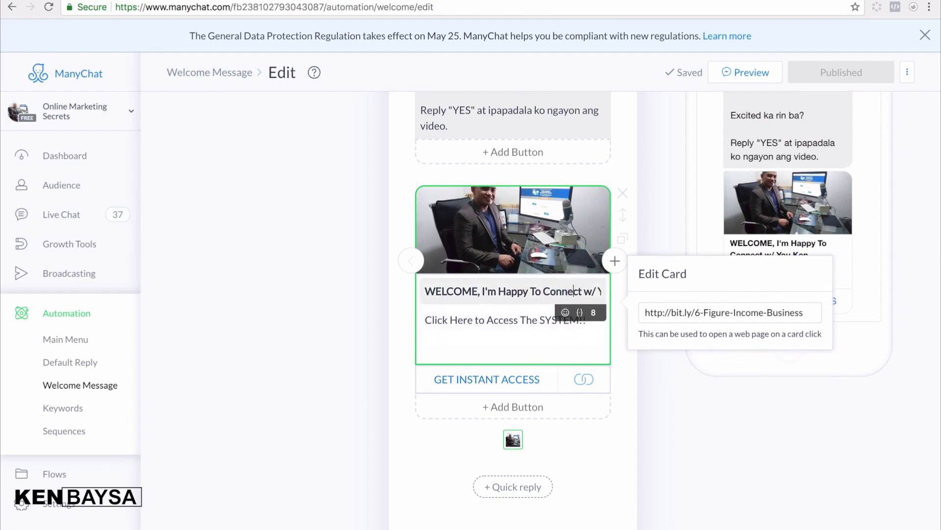
click(833, 438)
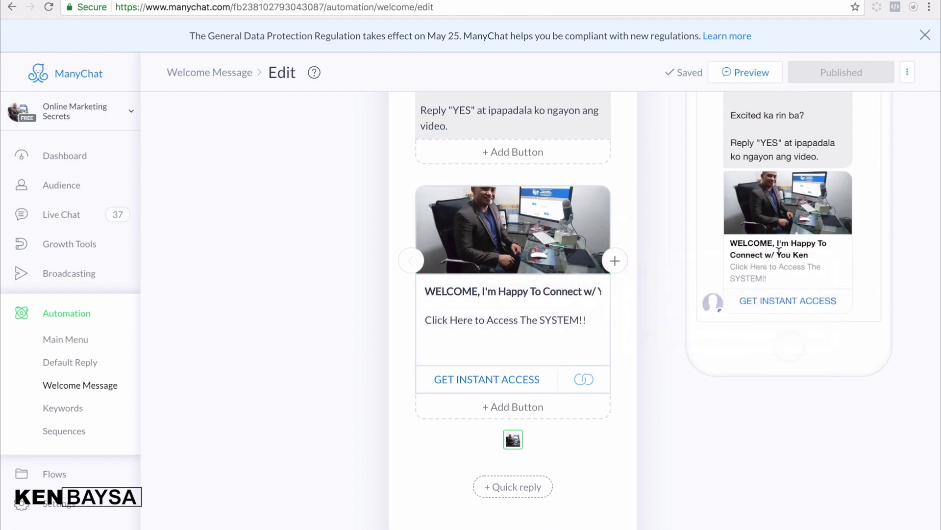
- Show the subscriber variables available for the welcome card's subtitle
click(593, 291)
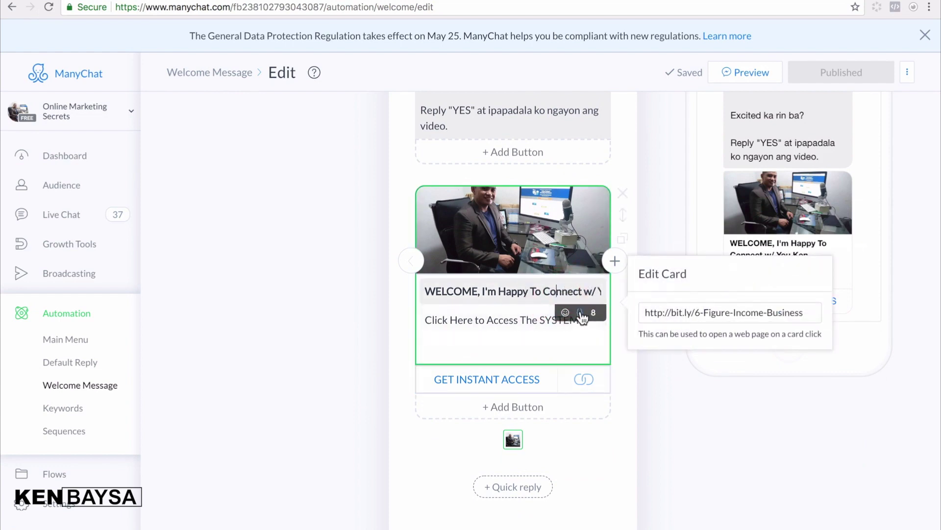
click(478, 317)
click(590, 320)
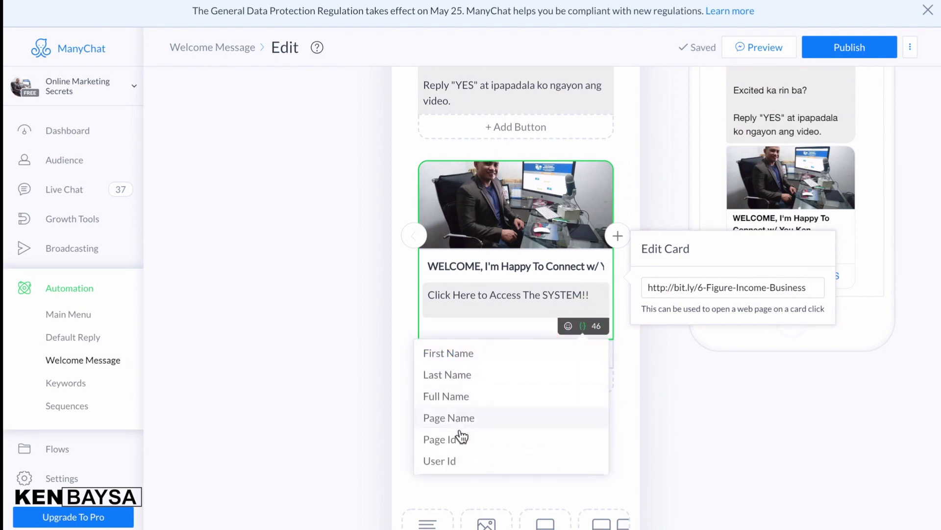
- Insert First Name into the subtitle, preview it, then delete it to leave 'Click Here to Access The SYSTEM!!'
click(452, 355)
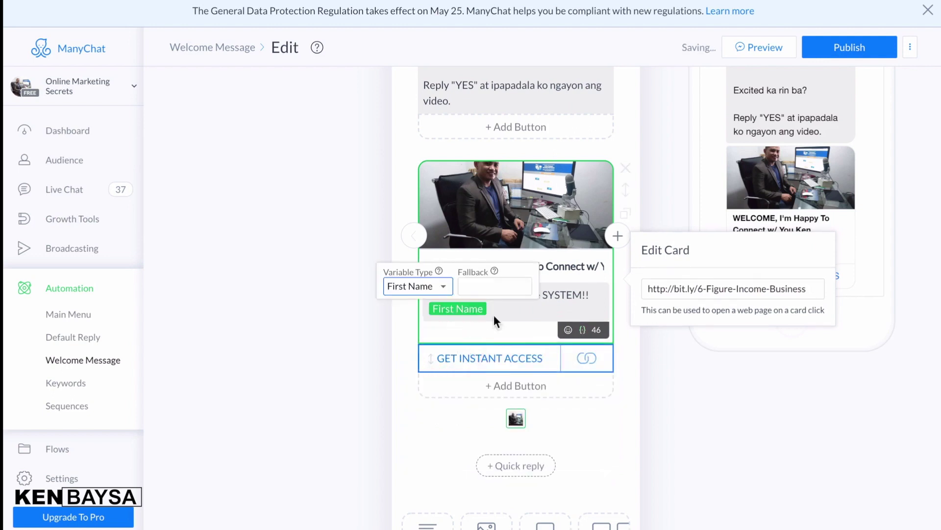
click(710, 468)
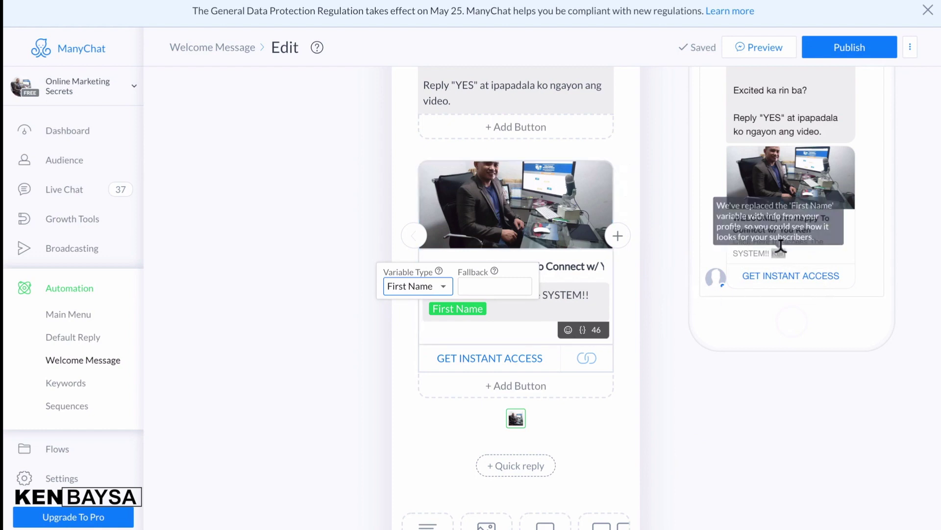
mouse_move(779, 251)
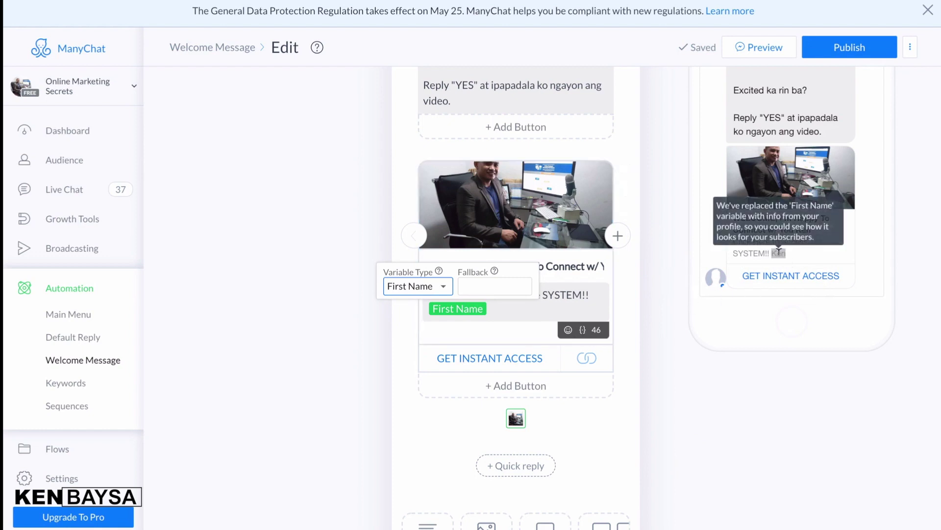
click(511, 300)
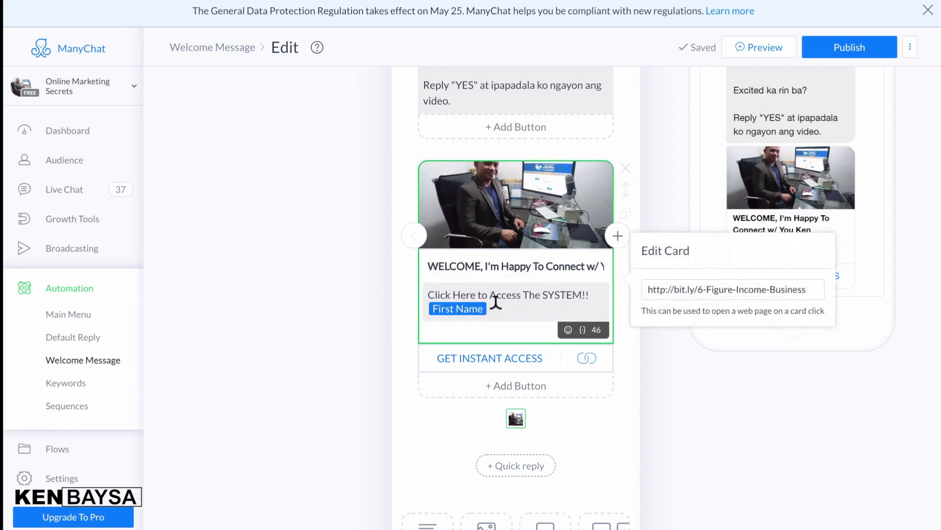
key(BackSpace)
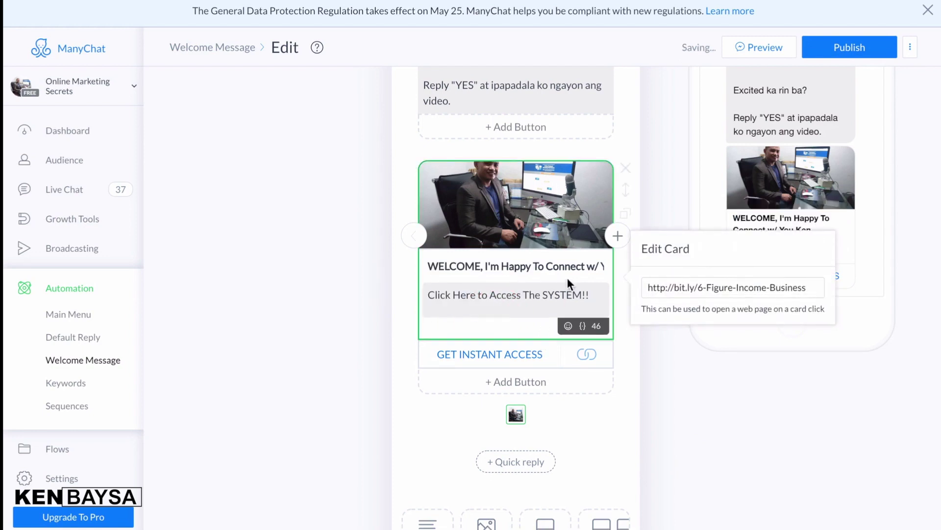
click(586, 266)
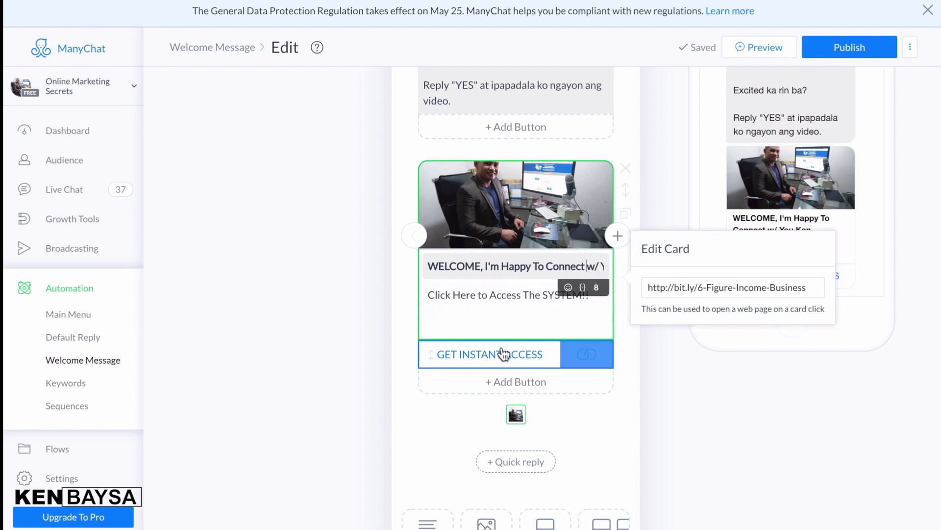
click(578, 361)
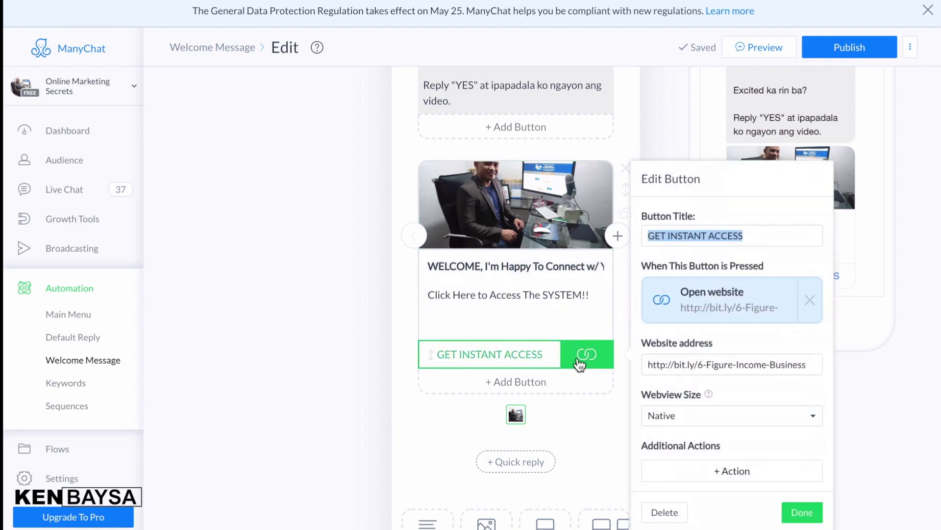
click(759, 234)
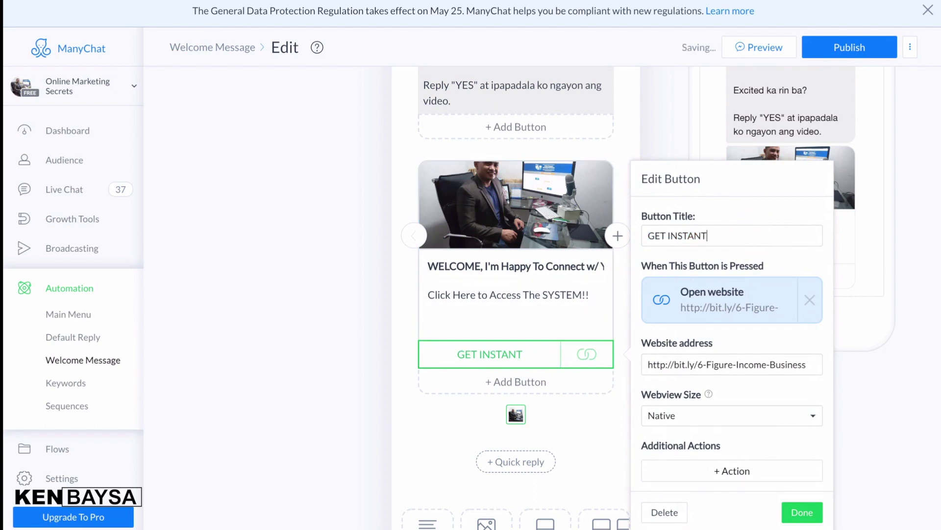
text(ACCESS)
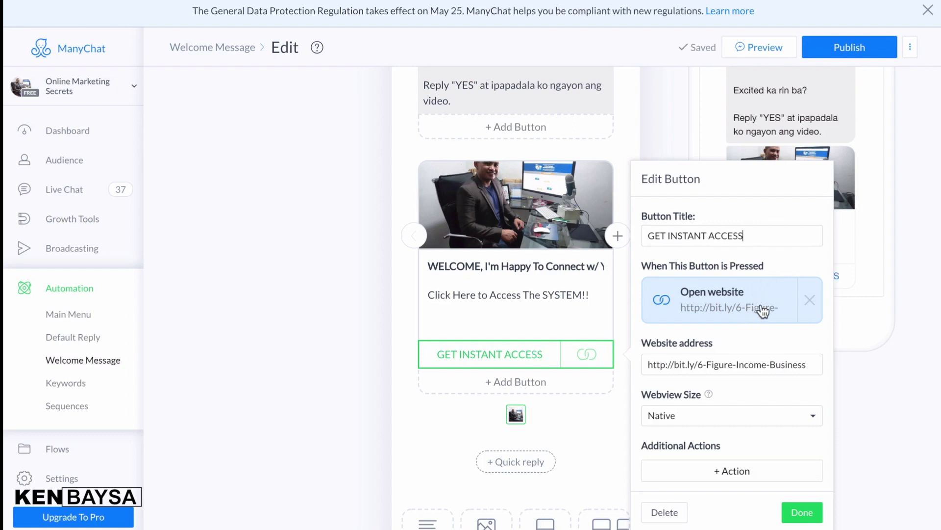
click(752, 311)
click(711, 363)
drag(650, 364, 851, 367)
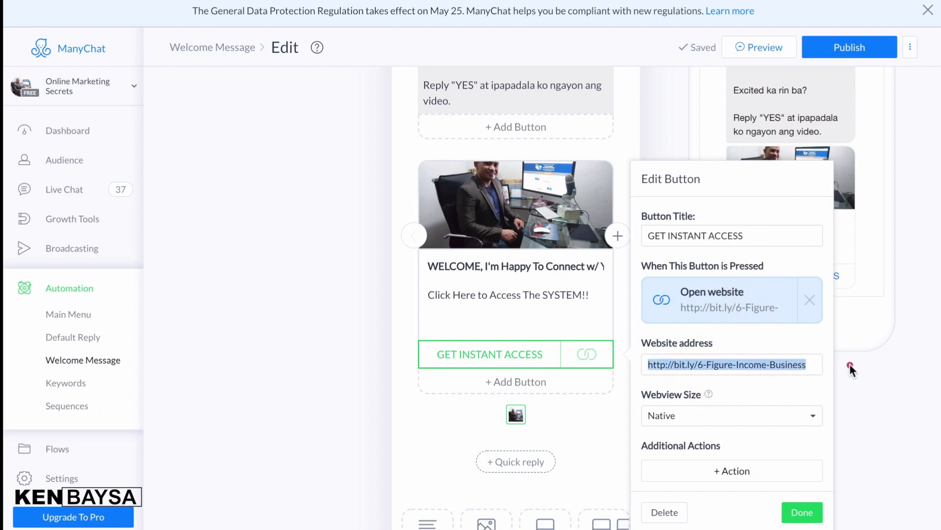
scroll(741, 433, down, 1)
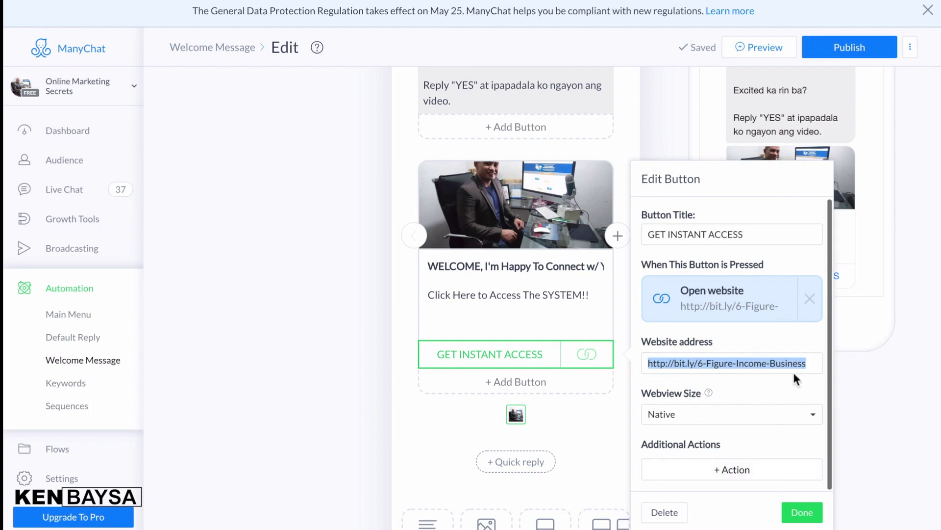
click(800, 512)
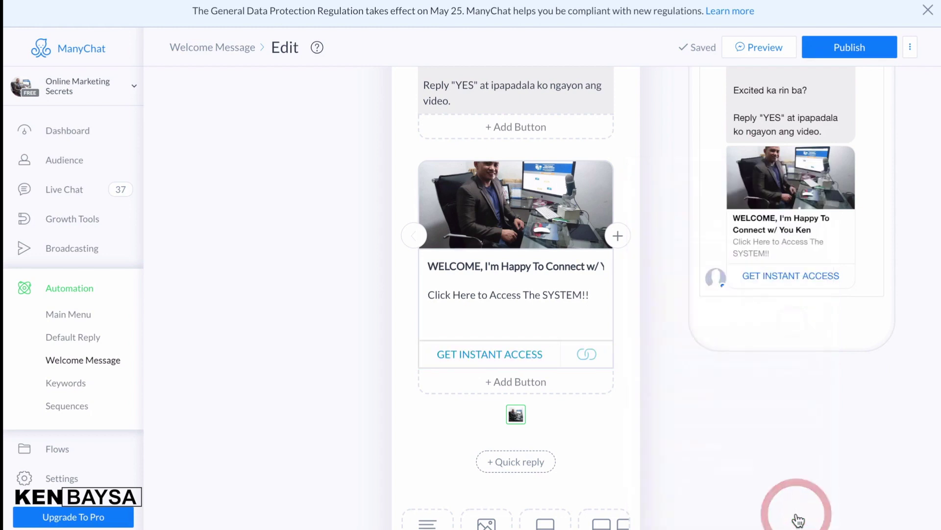
scroll(591, 355, up, 4)
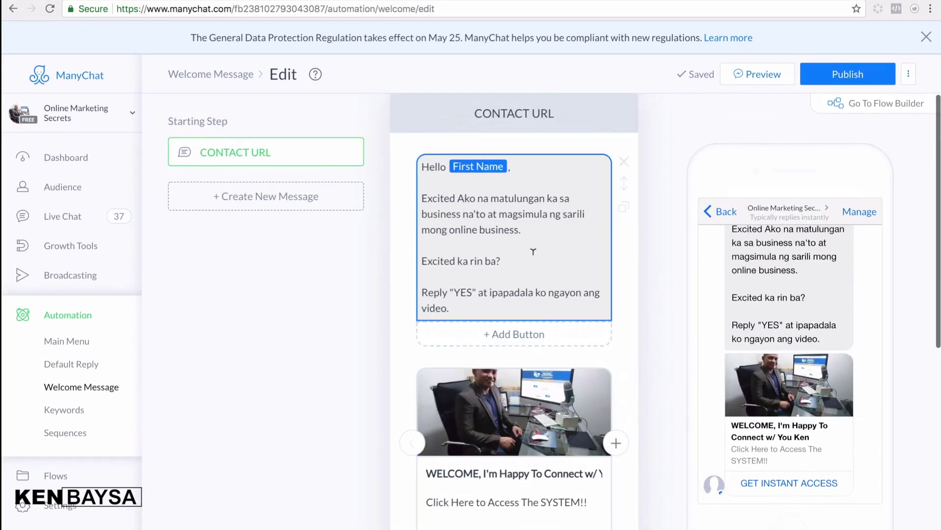
- Review the CONTACT URL step name and greeting text with its YES prompt, leaving both unchanged
drag(277, 154, 203, 157)
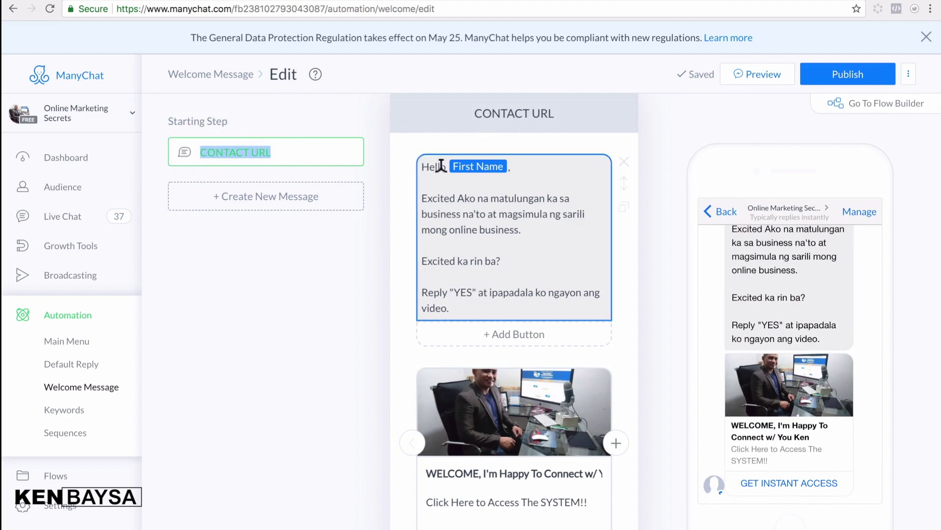
click(480, 208)
scroll(483, 259, down, 2)
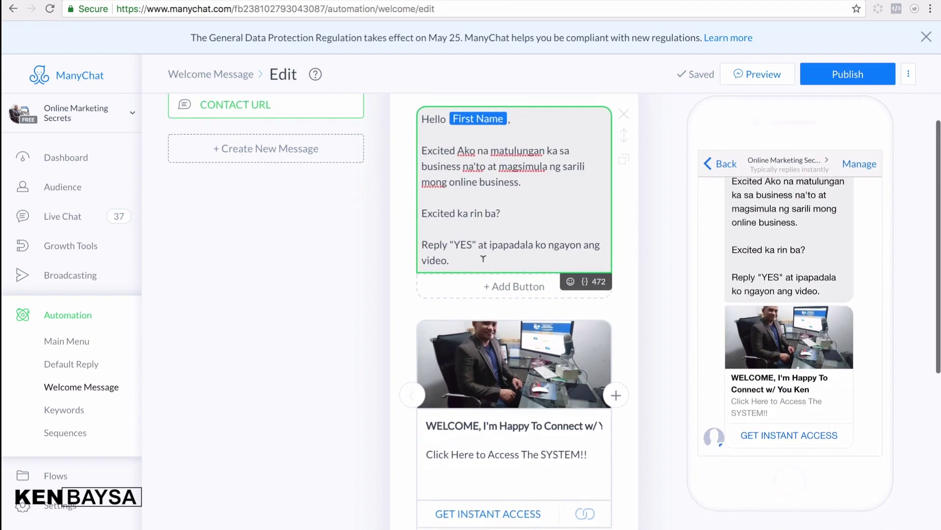
drag(471, 242, 455, 242)
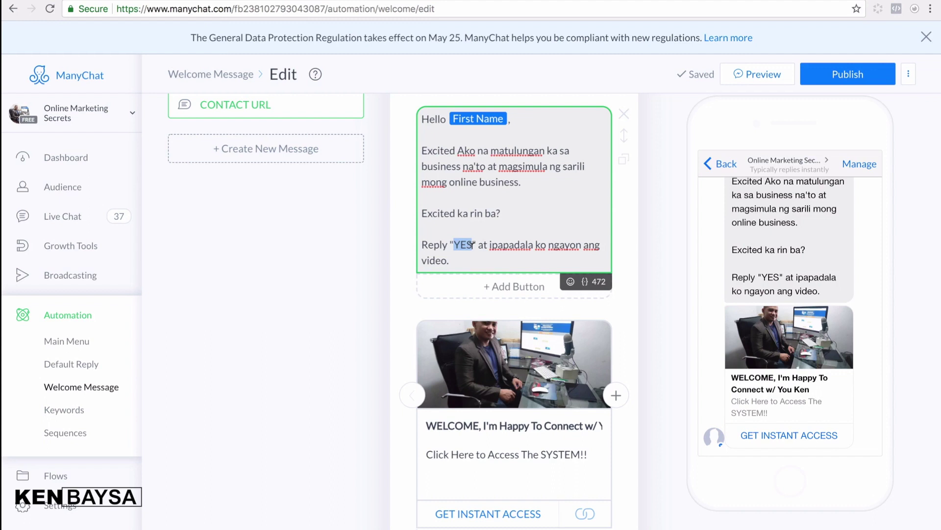
click(479, 165)
- Publish the edited Welcome Message and move on to the Keywords rules
click(839, 79)
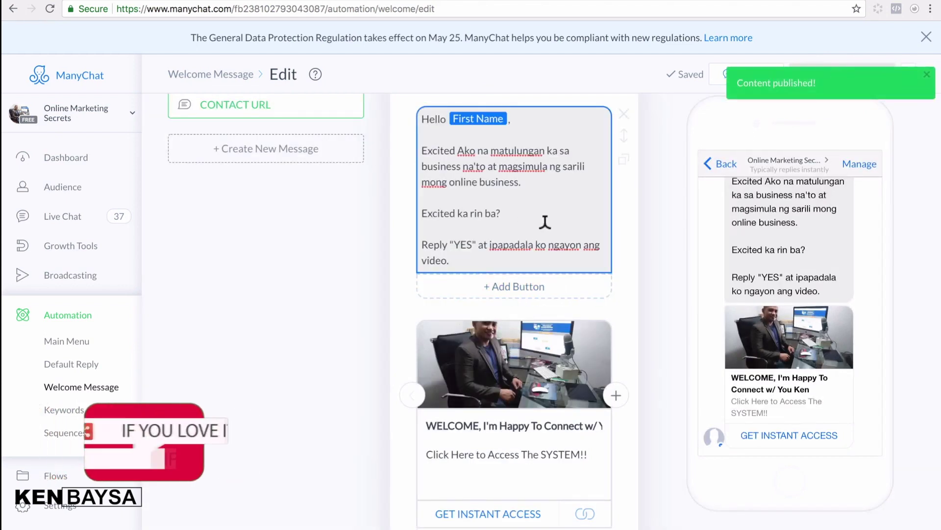
scroll(543, 220, down, 2)
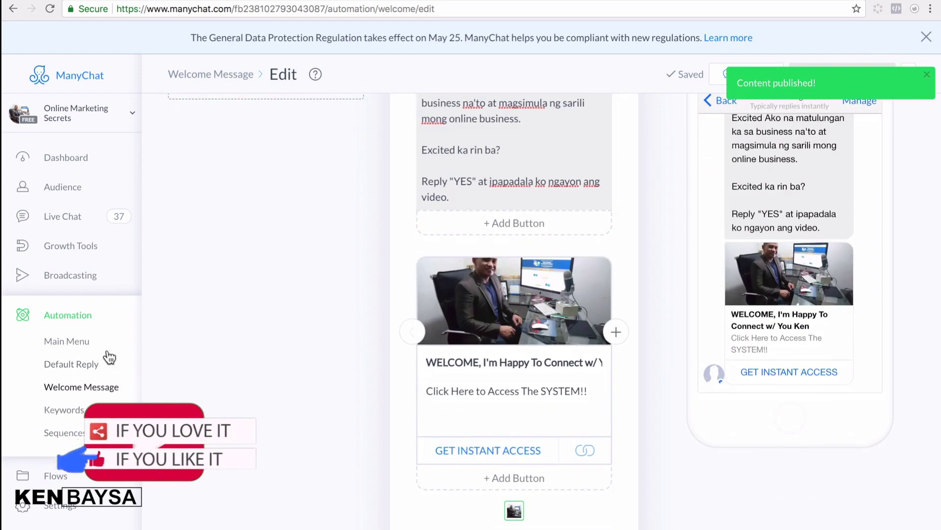
click(64, 412)
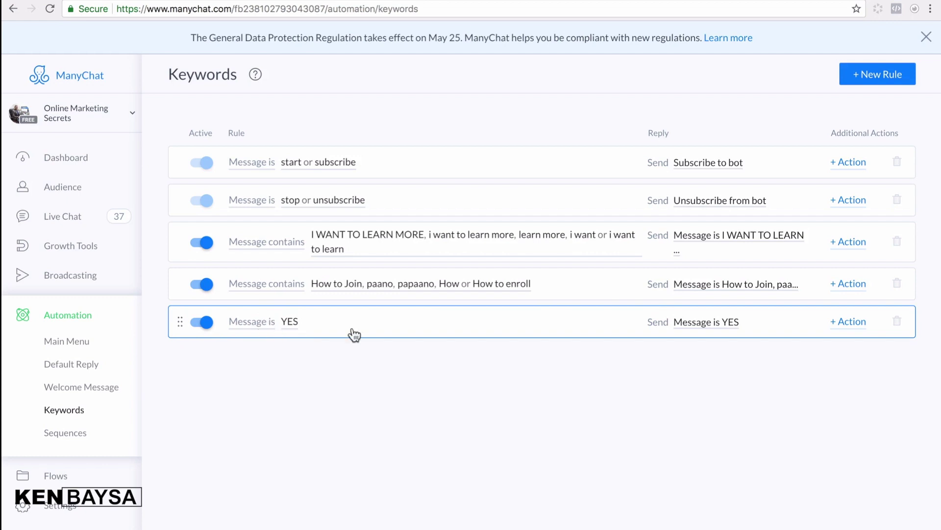
- Inspect the 'Message is YES' reply, then switch to the Sequences list
click(693, 323)
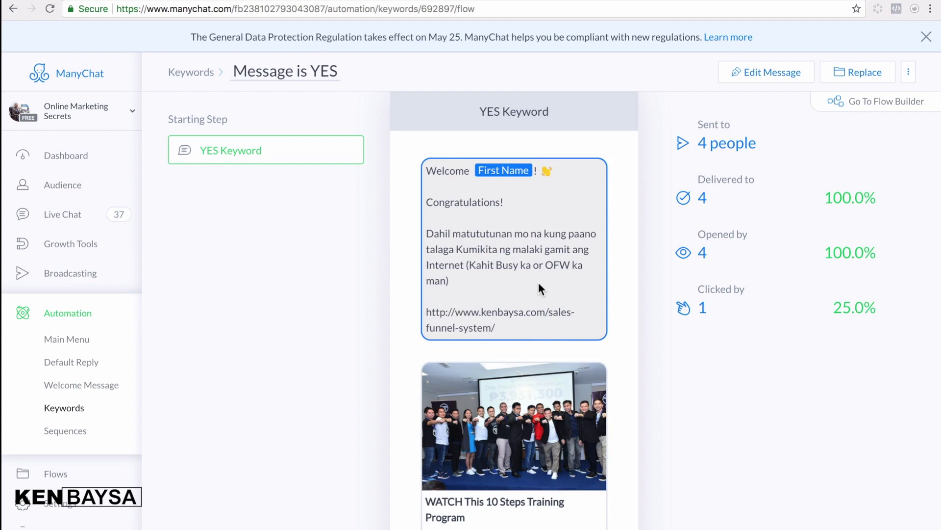
scroll(524, 320, down, 3)
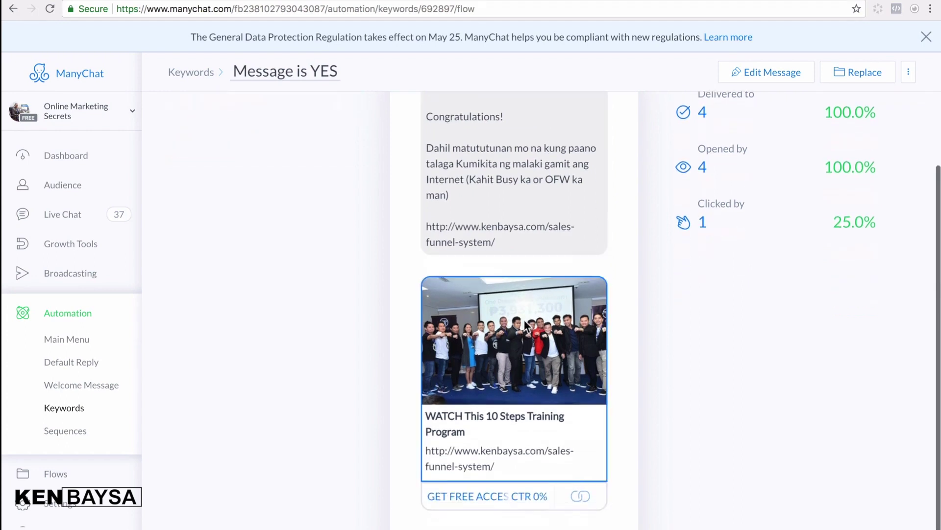
scroll(524, 319, up, 3)
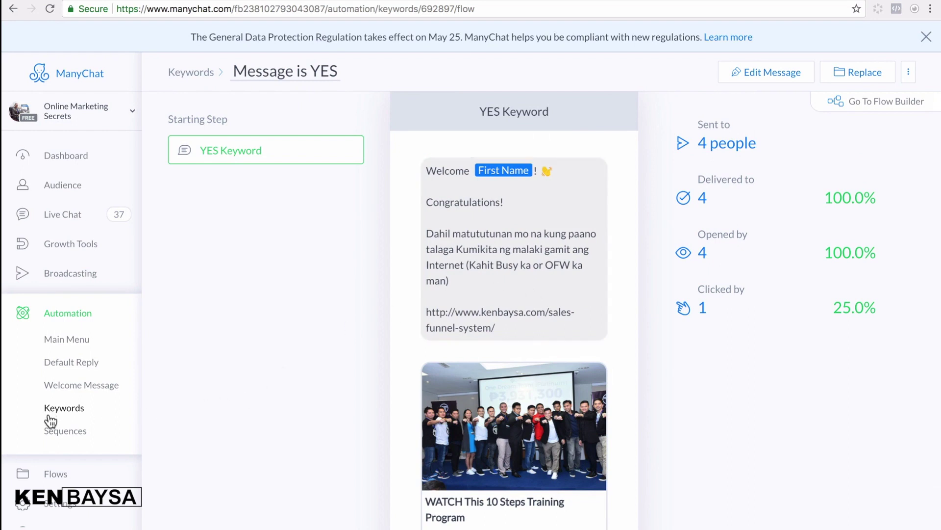
click(56, 430)
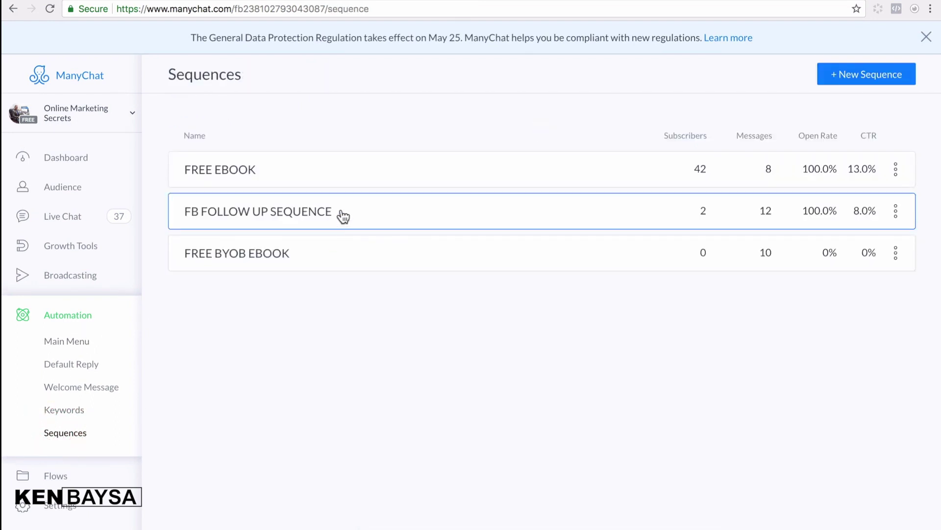